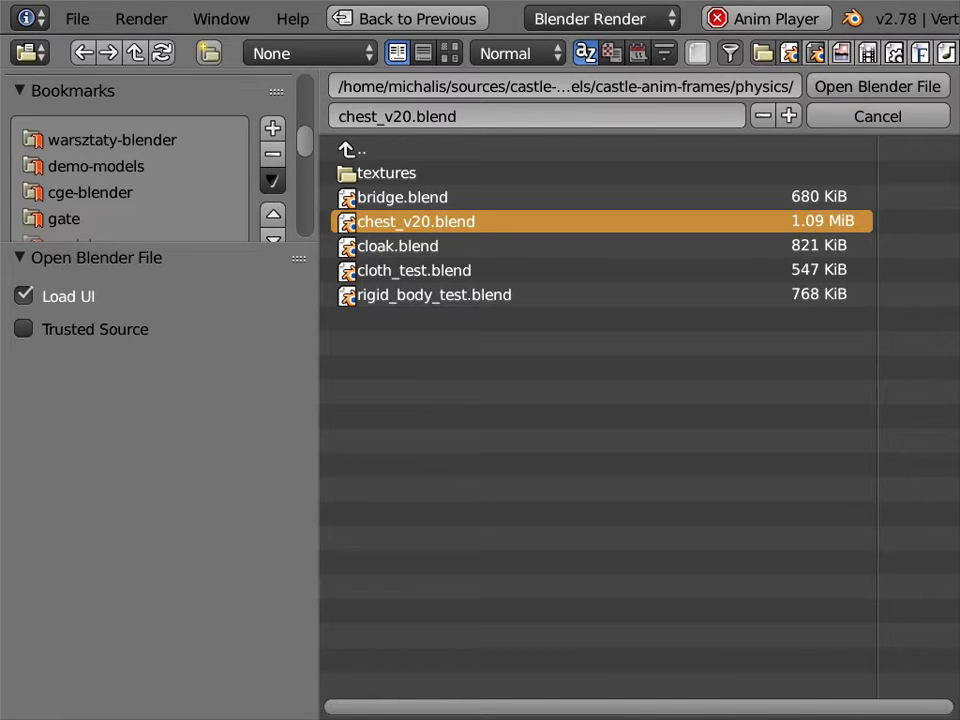
Open chest_v20.blend and view it from the front in wireframe.
key("Return")
scroll(210, 300, "up", 5)
key("KP_1")
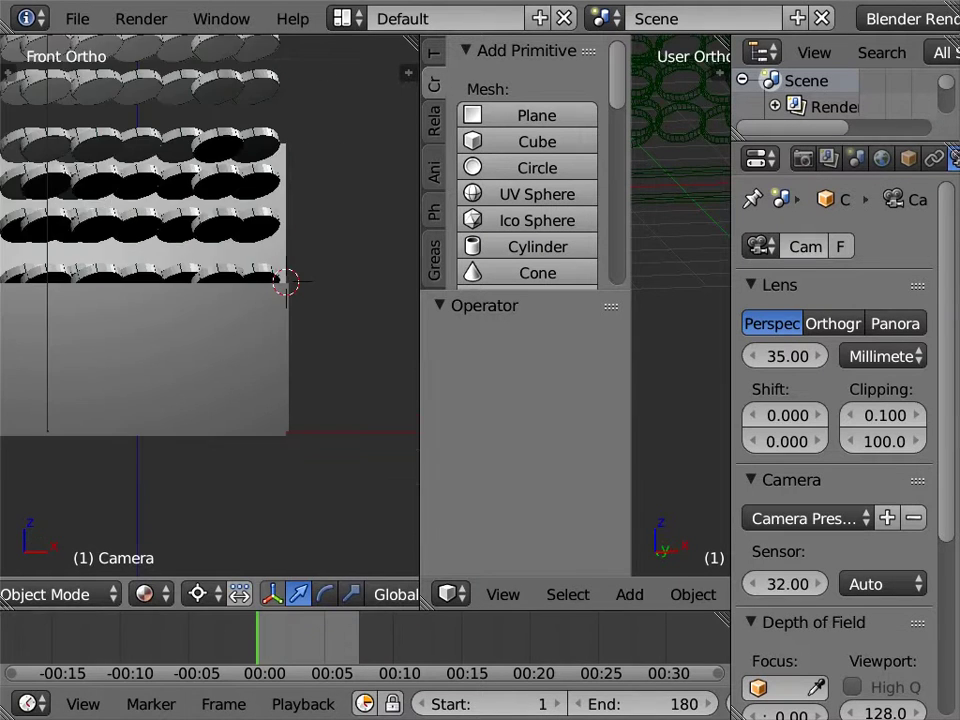
key("z")
Inspect the Rigid Body physics of the coin rings and a chest panel.
right_click(133, 205)
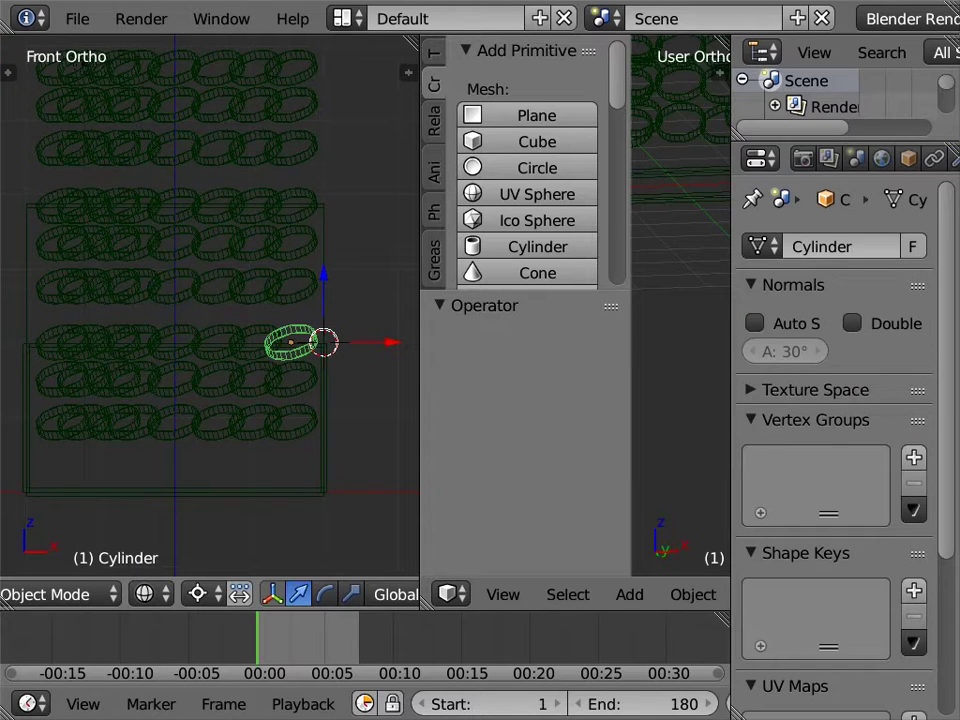
left_click(846, 158)
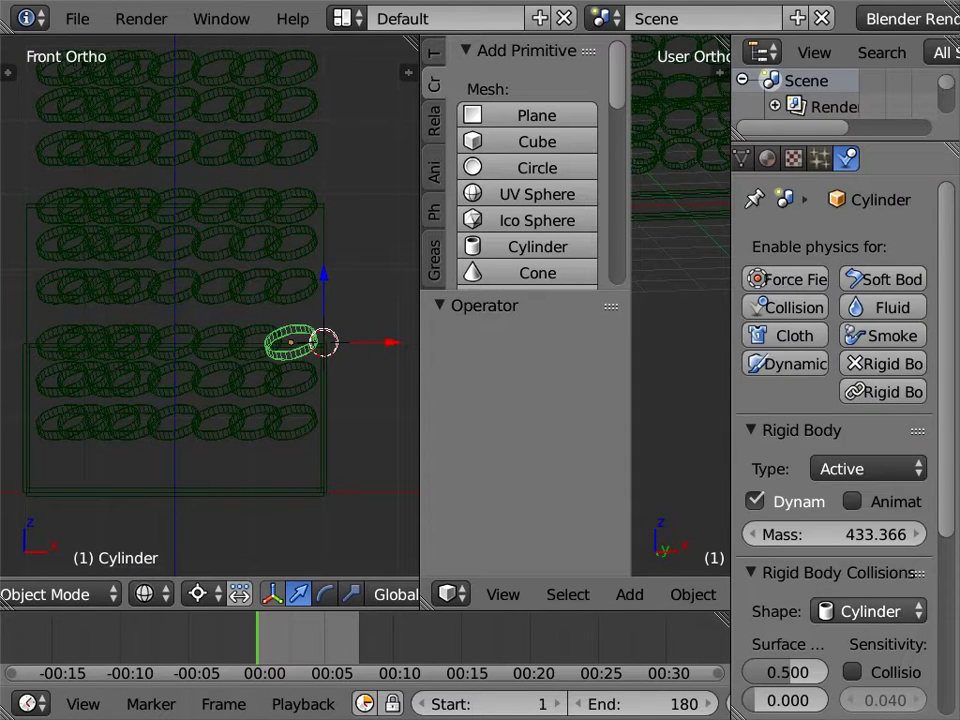
right_click(101, 182)
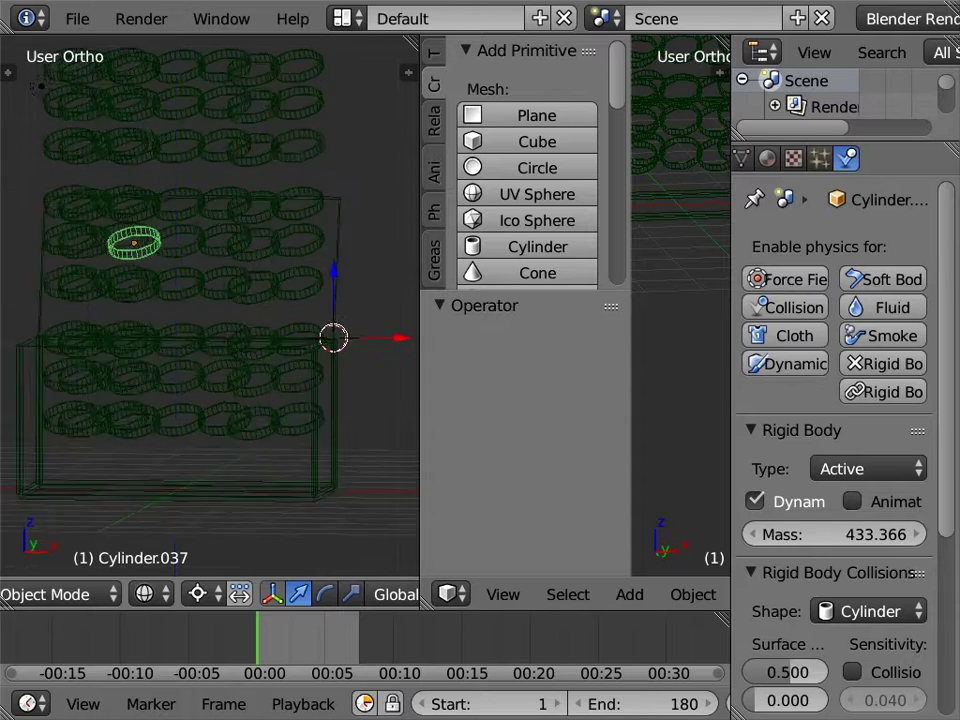
middle_click_drag(101, 182, 150, 200)
right_click(124, 430)
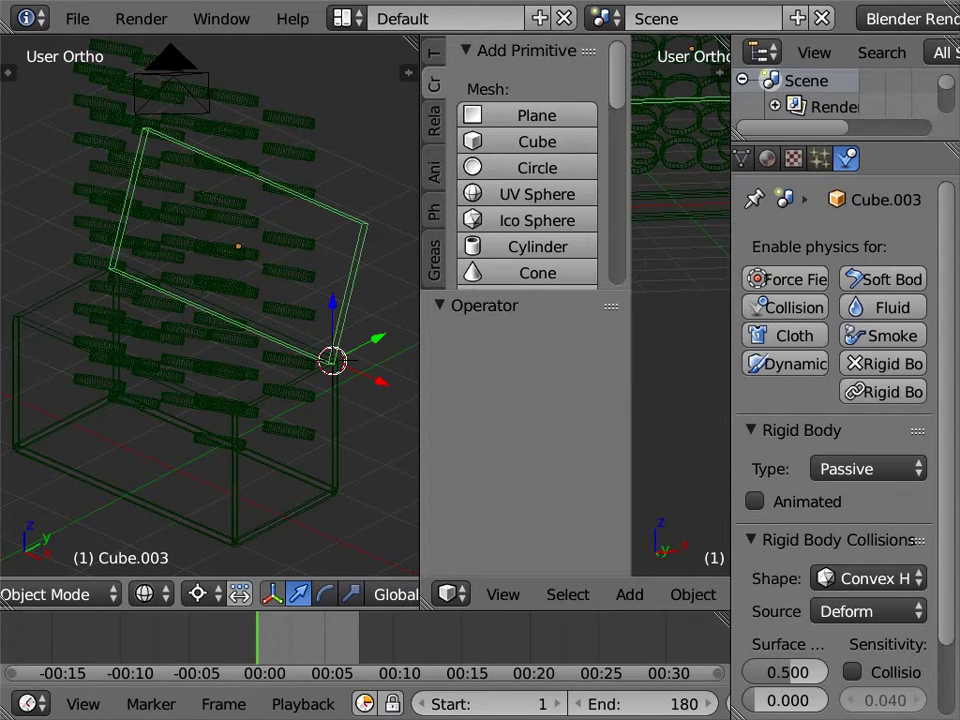
Return to solid shading, select the lamp, and switch the viewport to Material shading.
key("z")
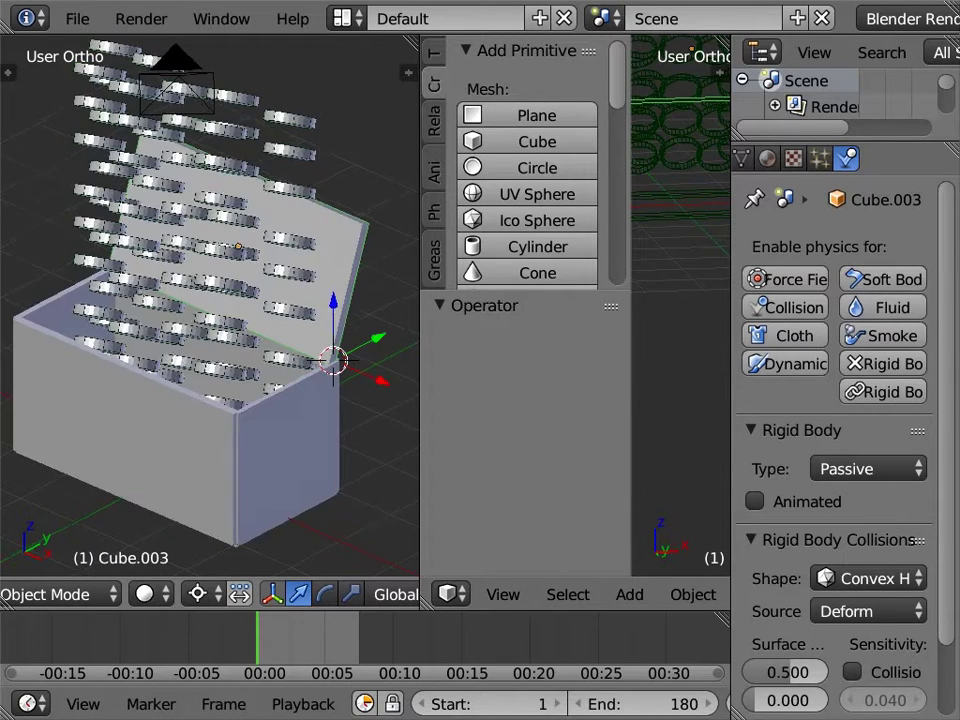
scroll(210, 300, "down", 6)
right_click(291, 264)
left_click(145, 594)
left_click(231, 450)
Orbit around the chest and play the coin drop simulation with Alt+A.
middle_click_drag(200, 300, 260, 250)
scroll(210, 300, "down", 3)
scroll(210, 300, "up", 2)
scroll(210, 300, "up", 1)
scroll(210, 300, "up", 1)
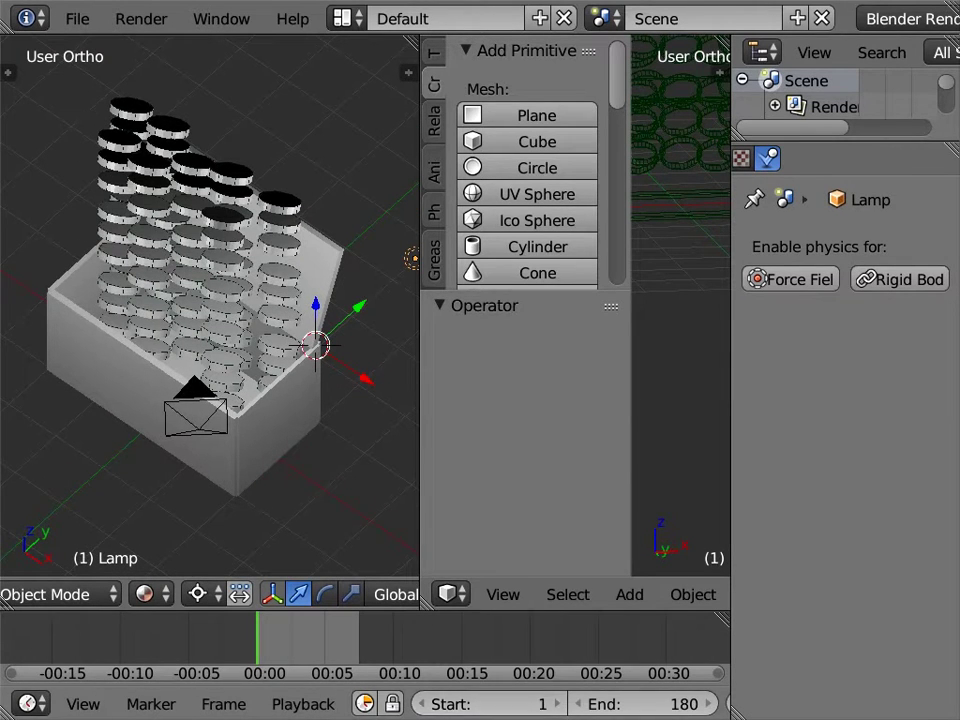
scroll(365, 704, "down", 3)
key("alt+a")
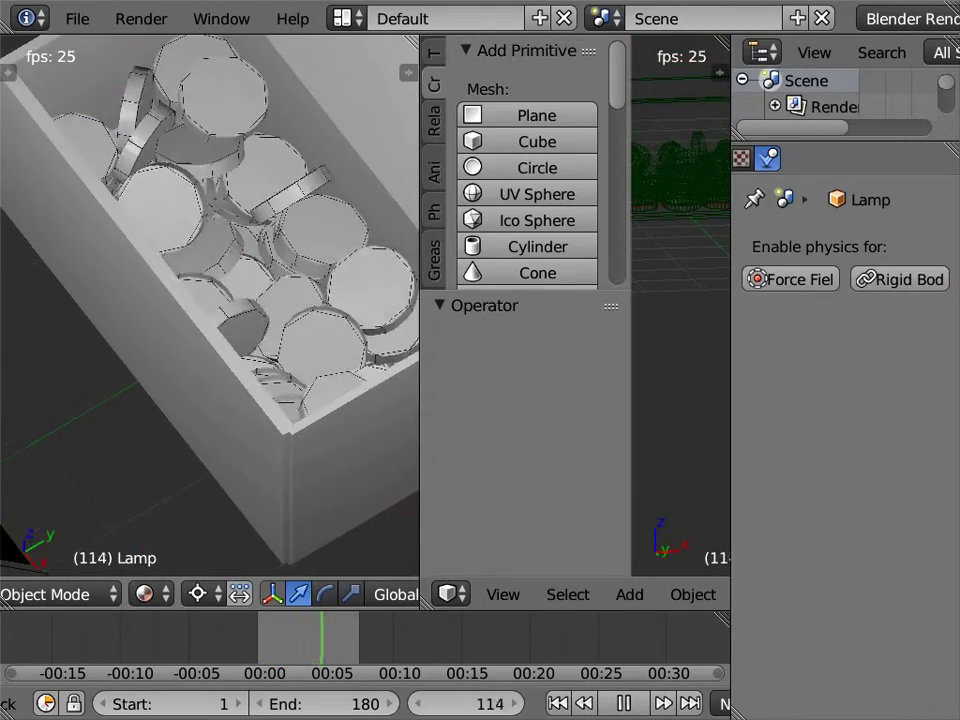
Load the chest .castle-anim-frames file in view3dscene and bring up Edit > Lights Editor.
key("t")
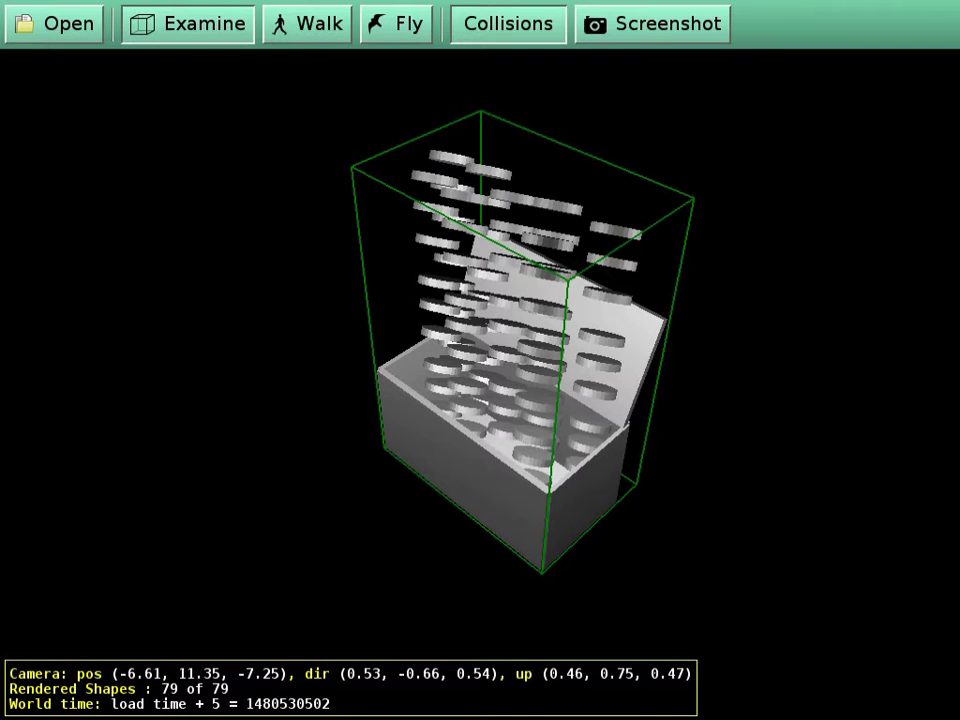
scroll(530, 410, "up", 2)
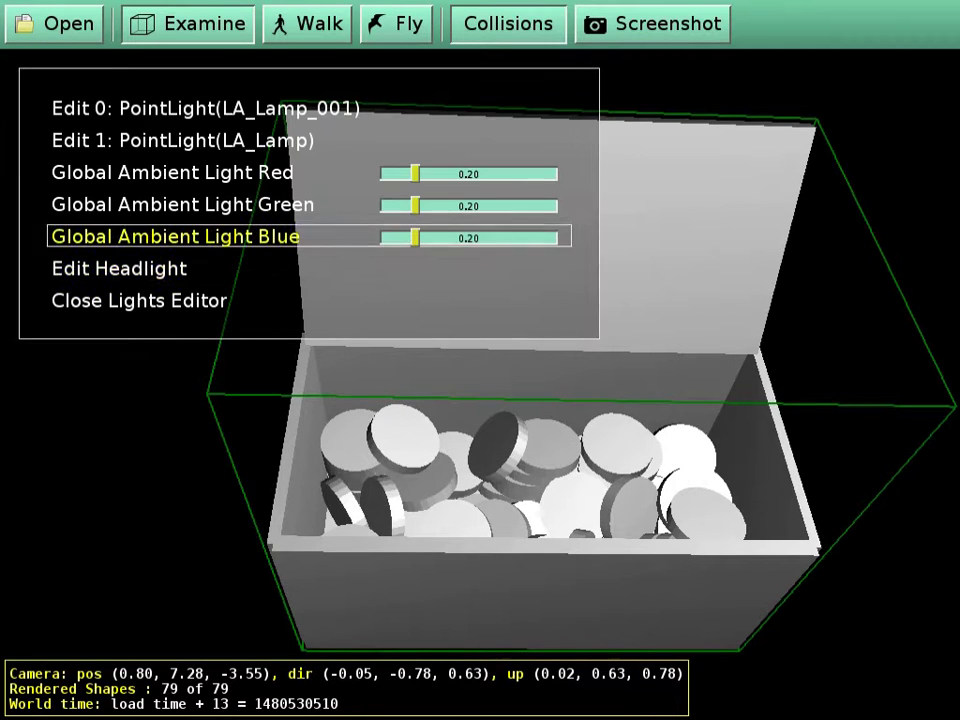
Set LA_Lamp's Shadow Volumes Main to Yes and close the Lights Editor.
key("Return")
key("Down")
key("Down")
key("Down")
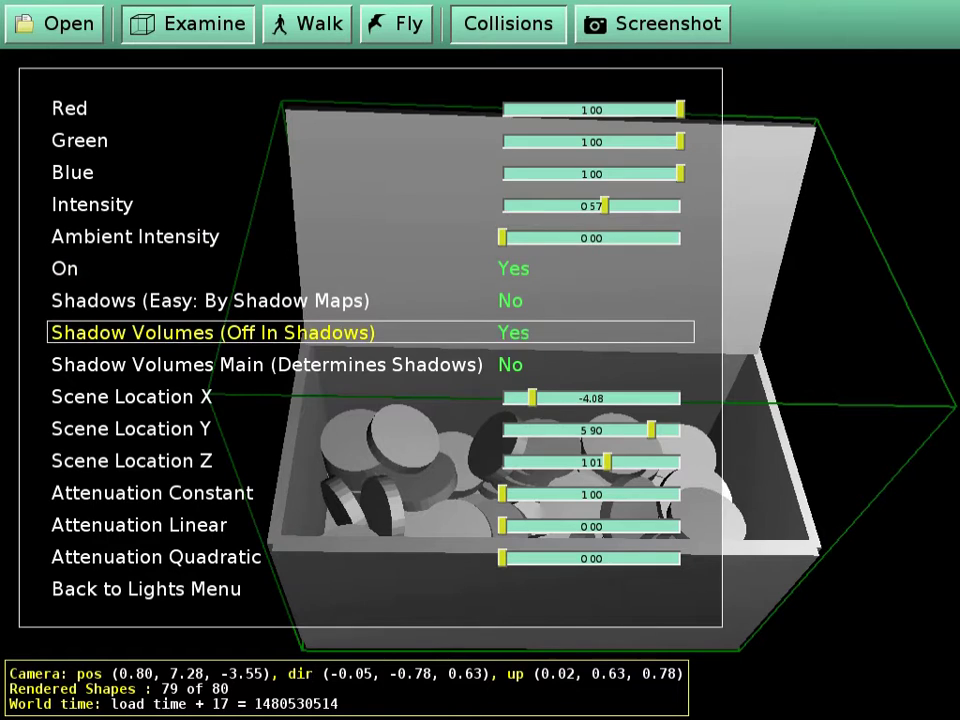
key("Return")
key("Down")
key("Down")
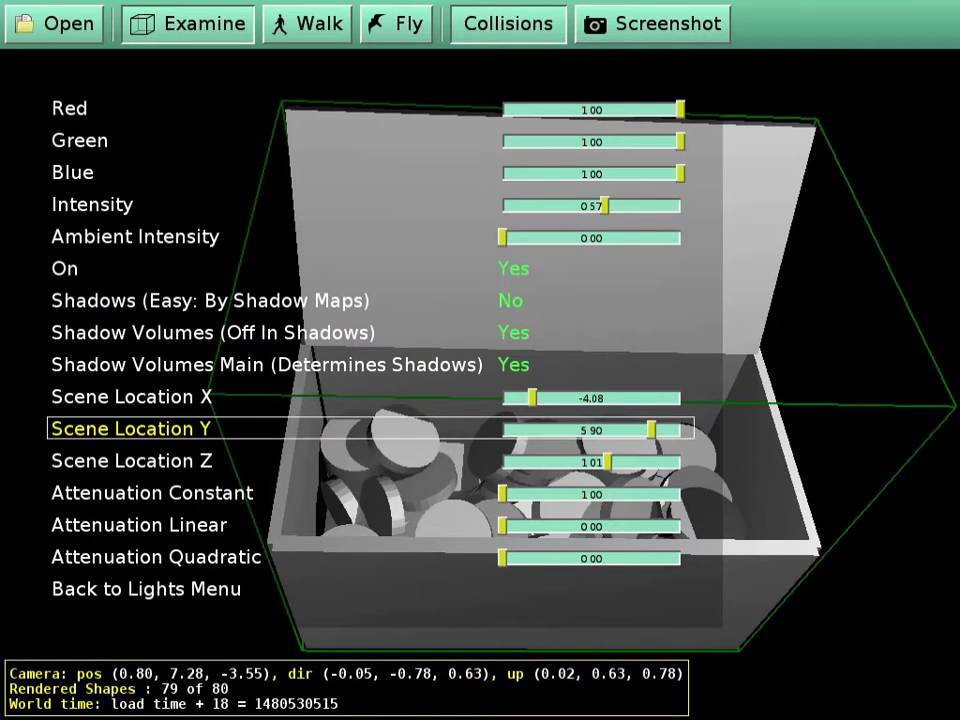
key("Down")
key("Down")
key("Down")
key("Down")
key("Return")
key("Down")
key("Down")
key("Down")
key("Up")
key("Up")
key("Up")
key("Return")
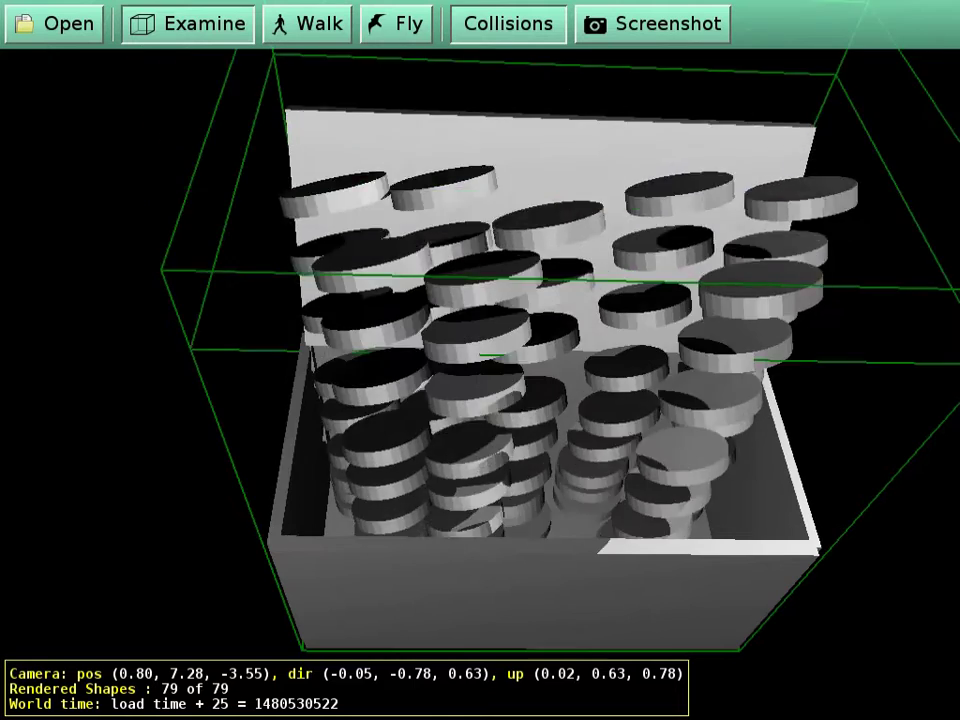
Orbit the camera around the chest to watch the shadowed coins fall.
scroll(480, 360, "down", 2)
key("Left")
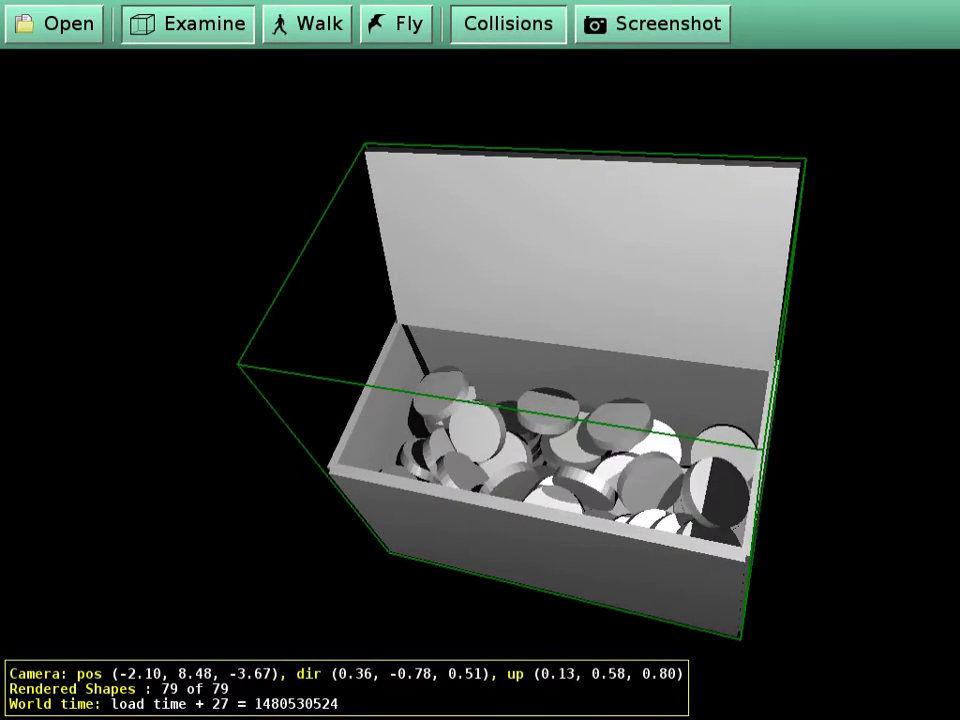
scroll(480, 360, "up", 2)
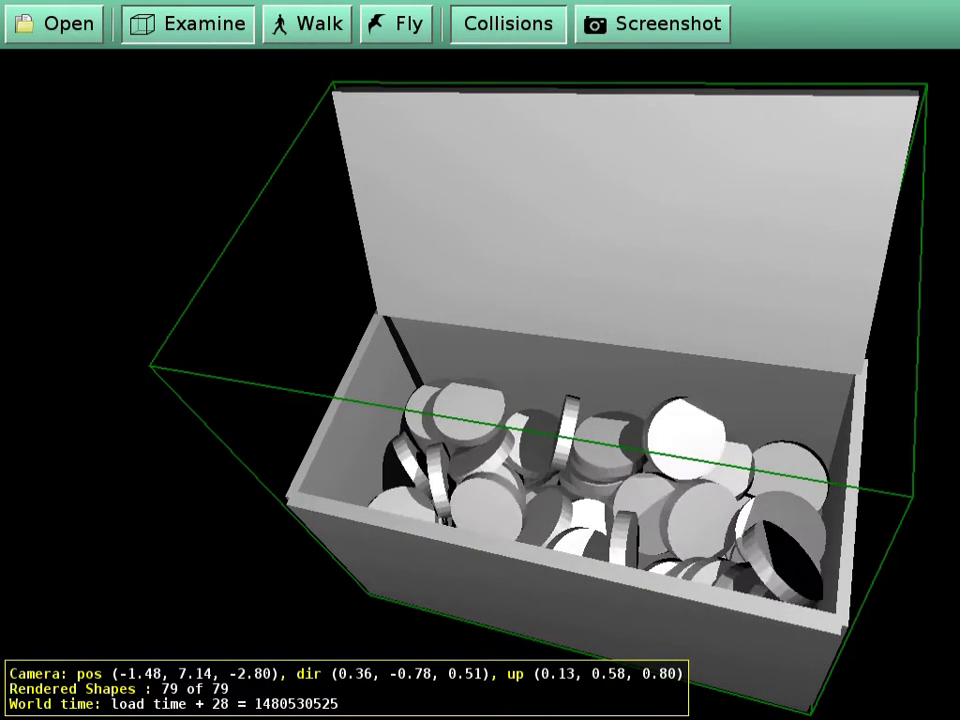
key("Right")
key("Right")
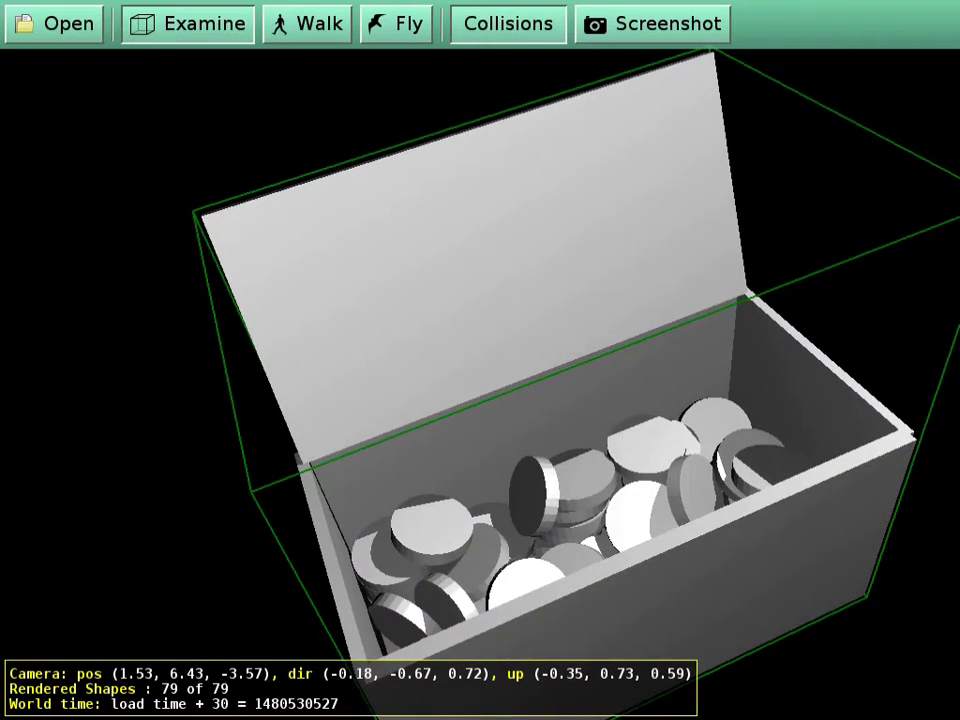
scroll(480, 360, "down", 3)
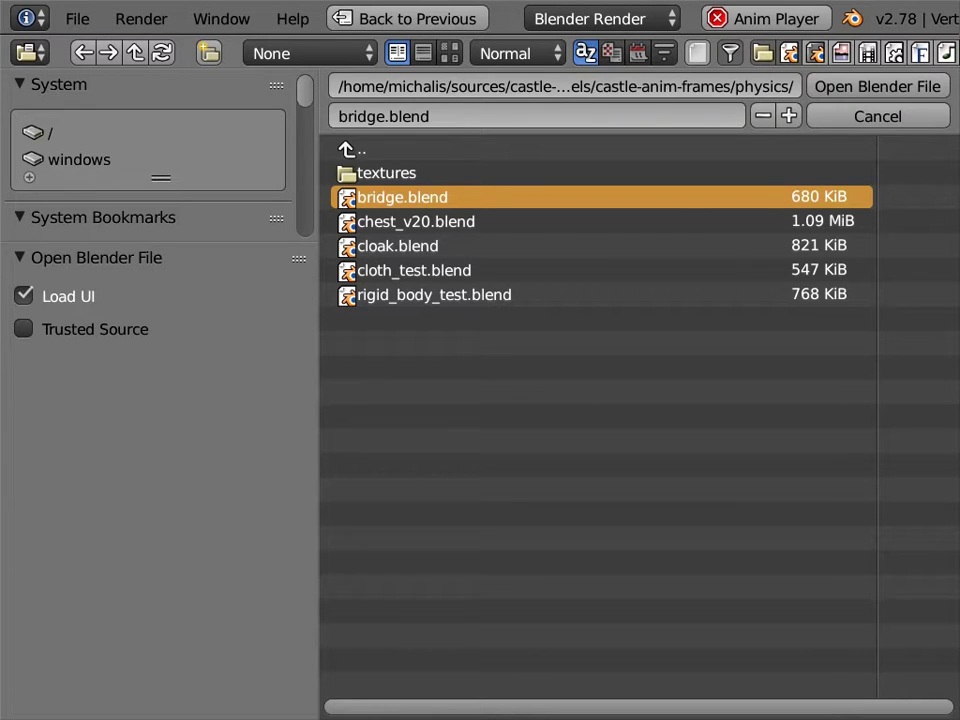
Open bridge.blend in wireframe and show a bridge piece's Physics settings.
key("Return")
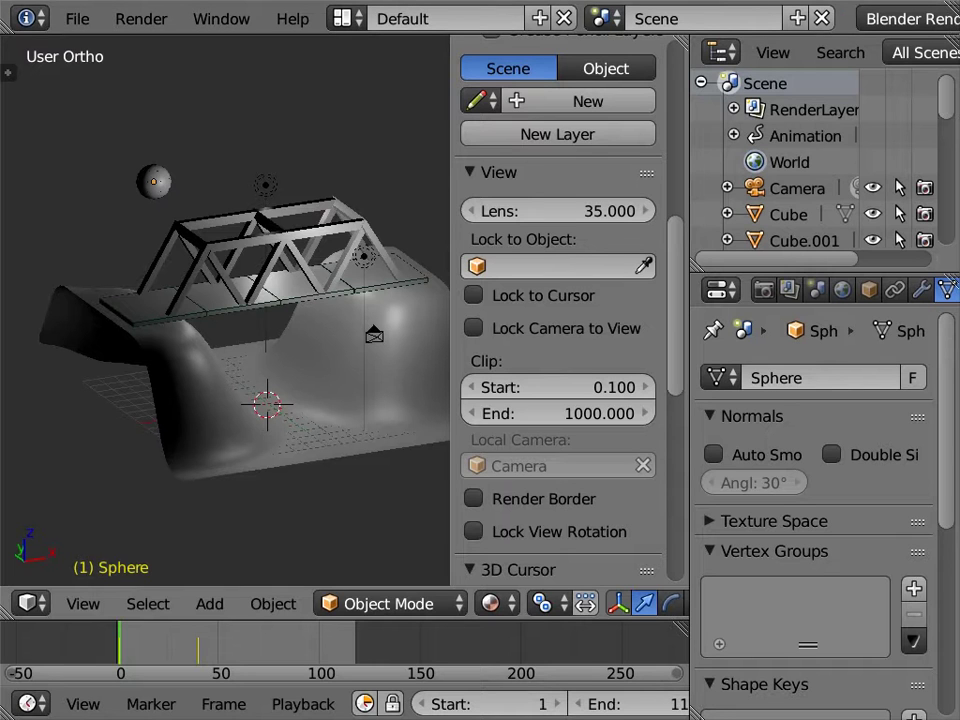
key("z")
scroll(225, 312, "up", 3)
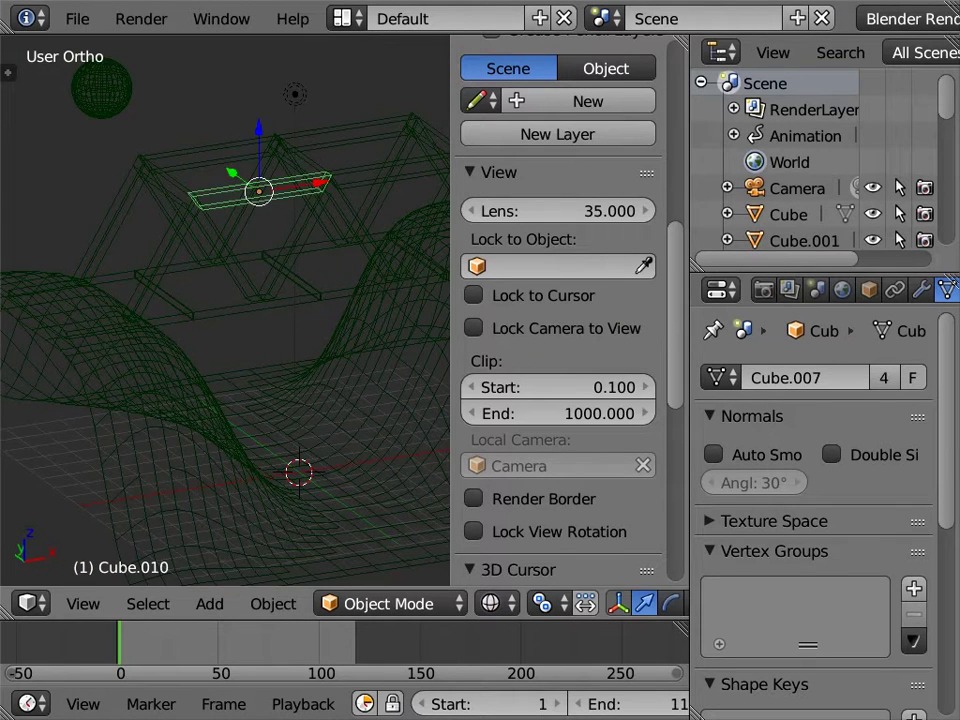
left_click(846, 289)
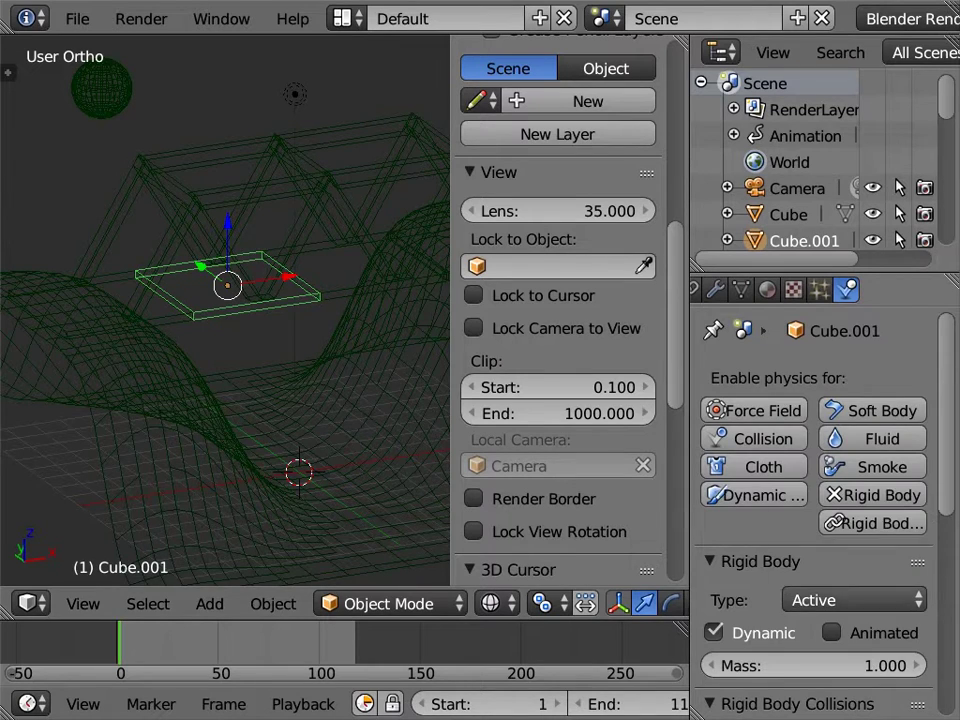
scroll(815, 450, "down", 4)
Check a diagonal beam's active rigid body and the ground's passive mesh collision.
right_click(330, 200)
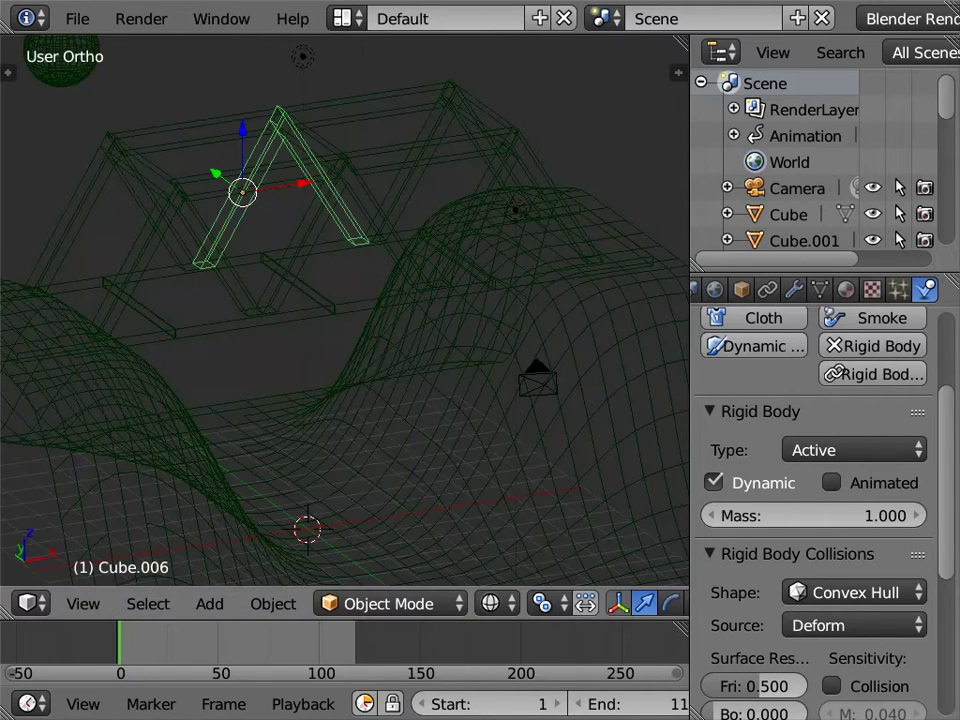
key("g")
key("Escape")
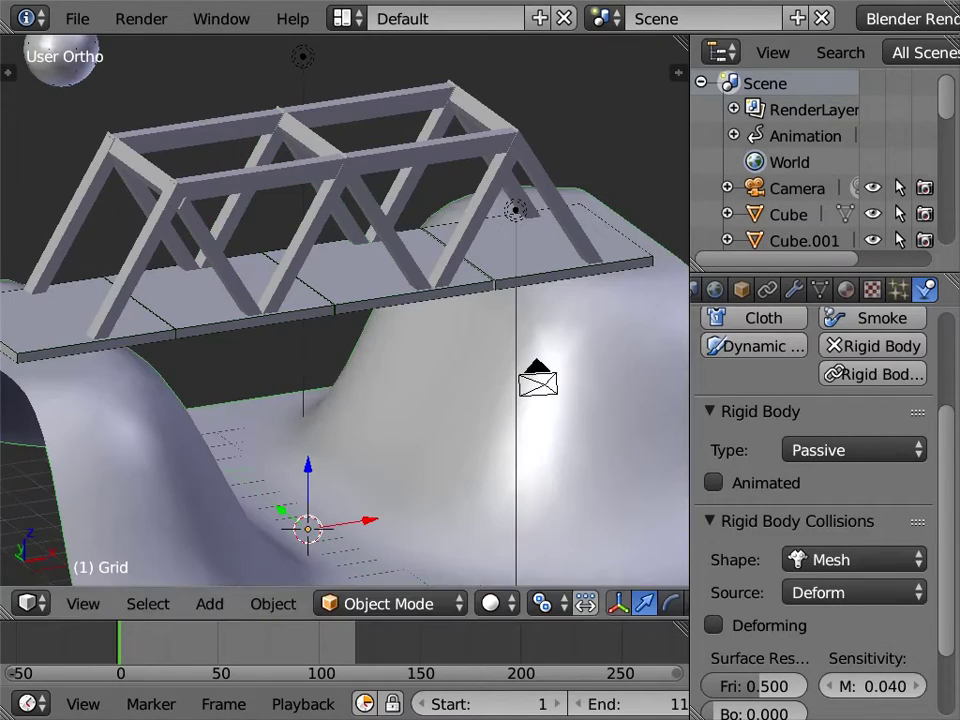
Select the Sphere and rewind the simulation to its start.
scroll(345, 310, "down", 4)
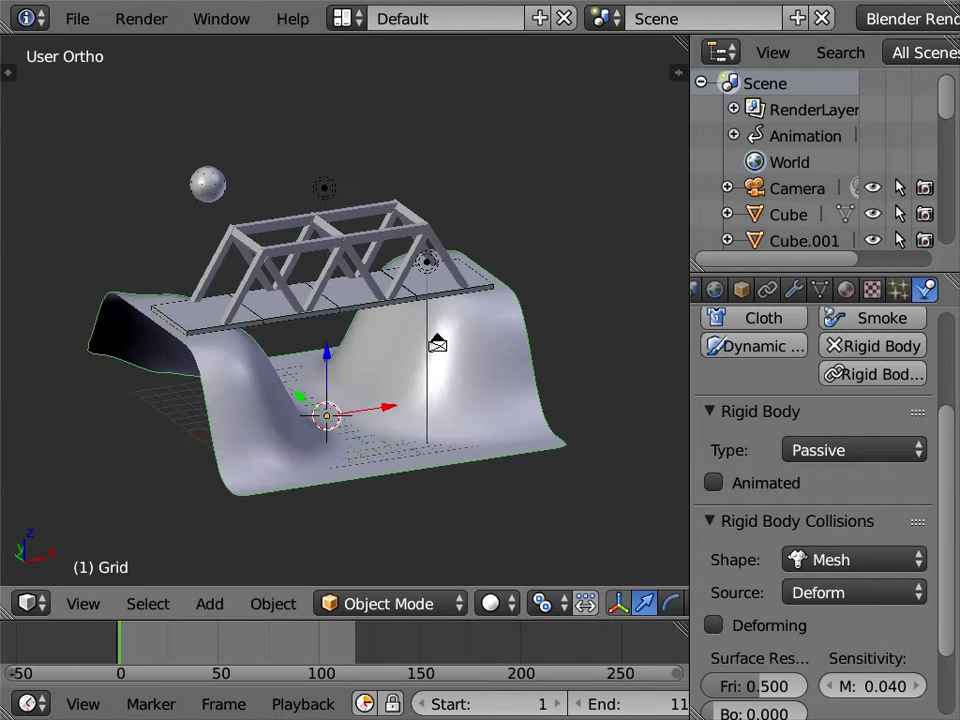
right_click(208, 184)
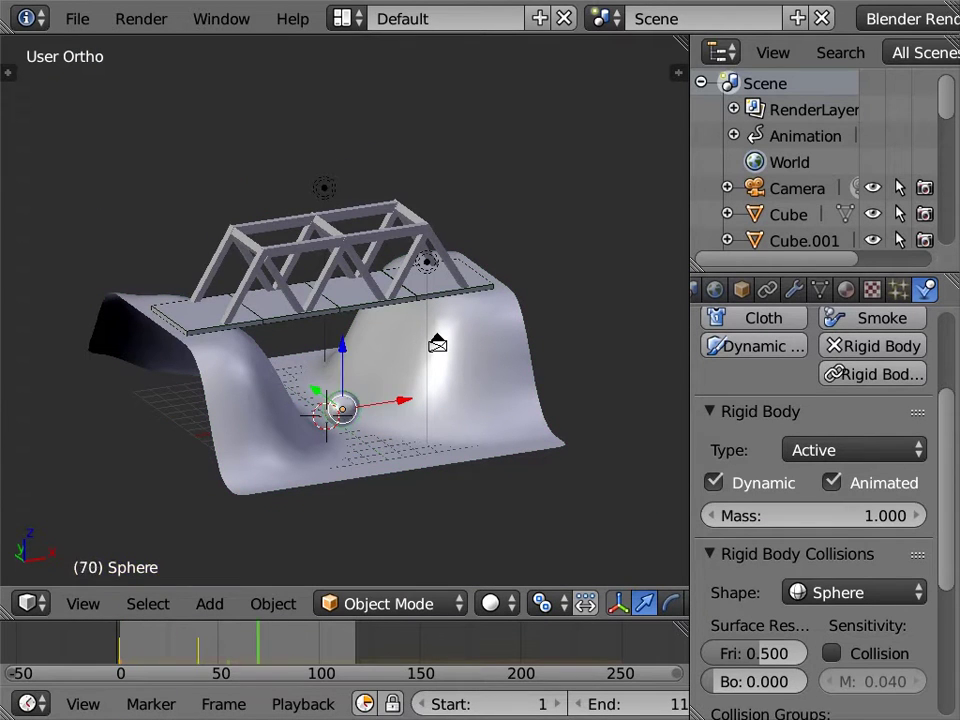
key("Escape")
scroll(437, 343, "up", 2)
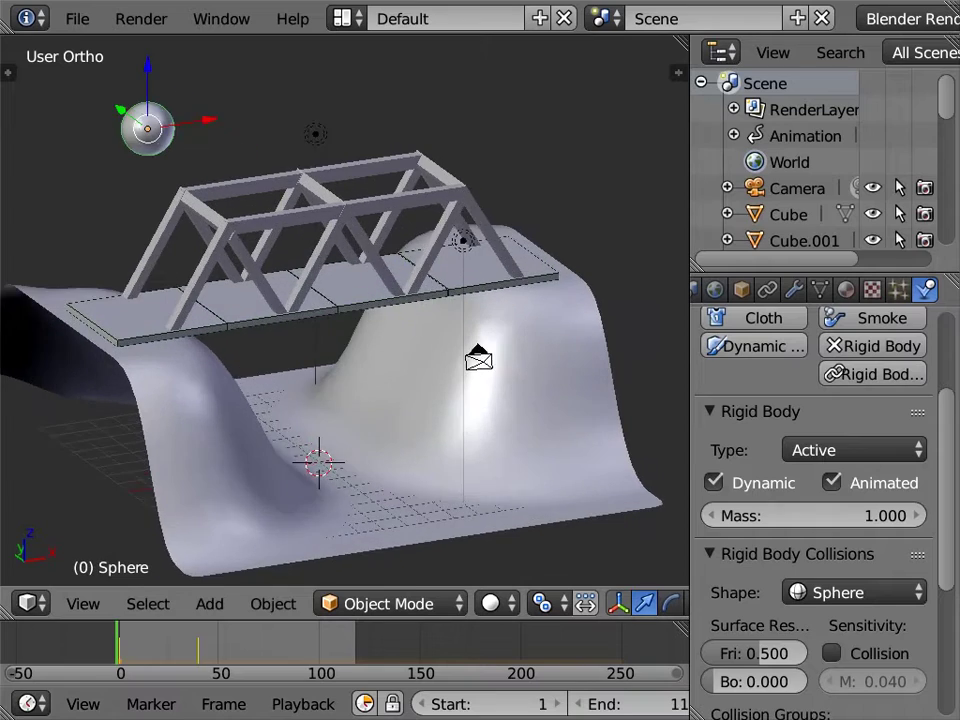
middle_click_drag(476, 364, 420, 330)
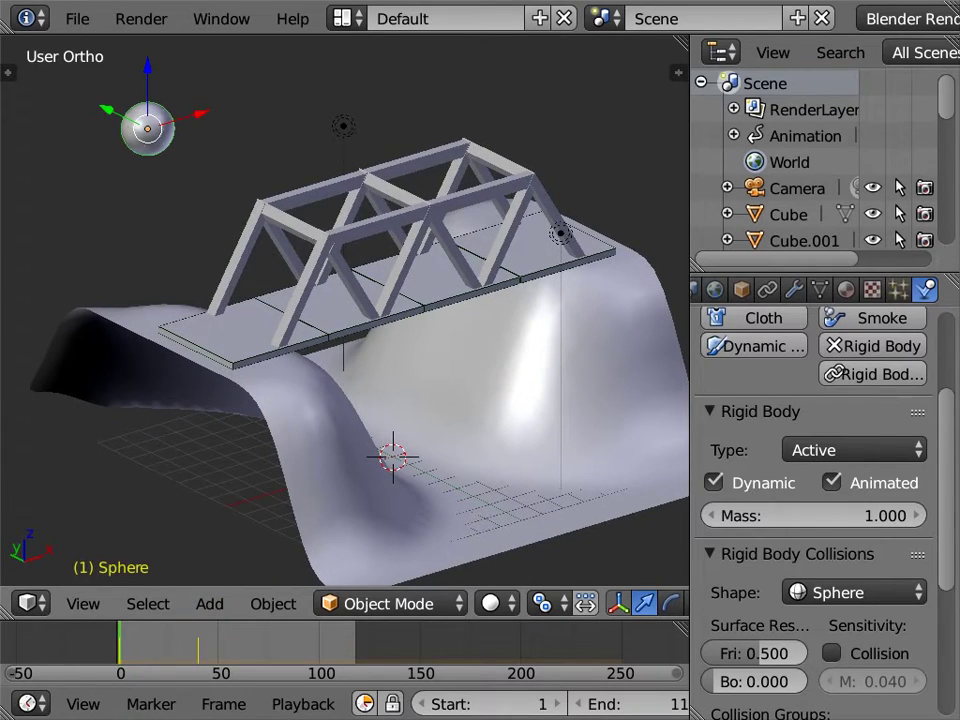
Play the bridge collapse and export it as Castle Animation Frames.
key("alt+a")
mouse_move(420, 300)
middle_mouse_down()
mouse_move(430, 400)
mouse_move(500, 400)
mouse_move(480, 320)
middle_mouse_up()
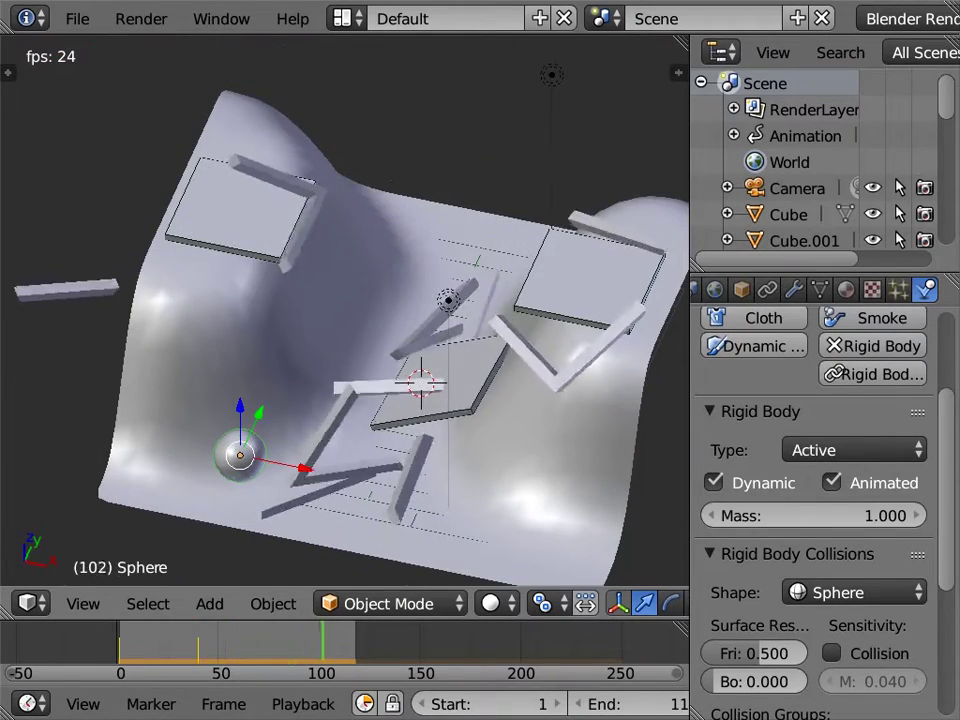
left_click(77, 18)
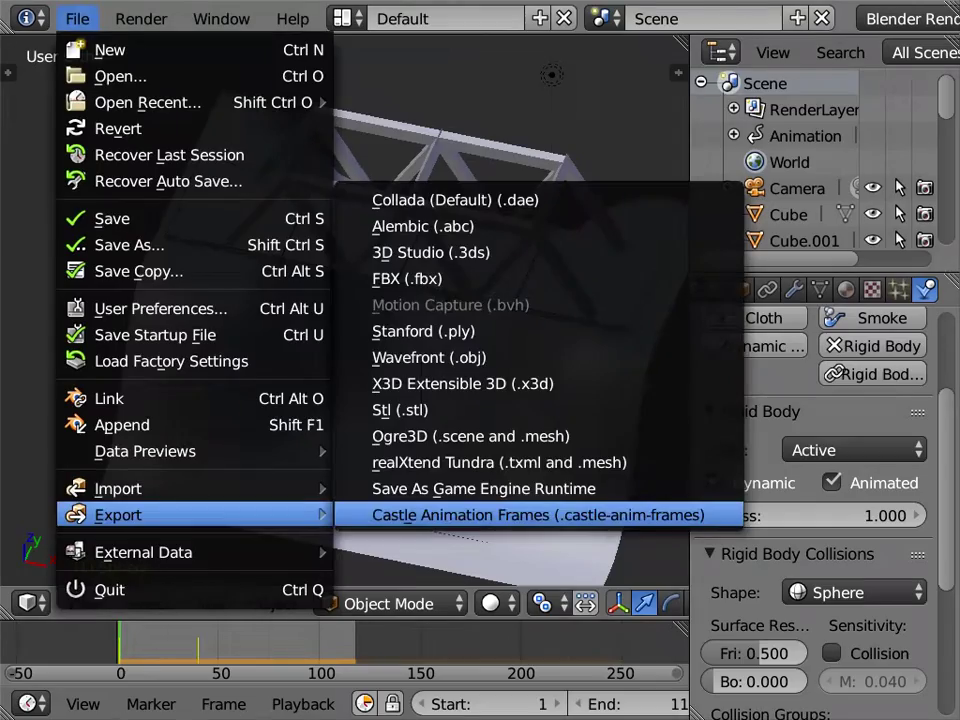
left_click(493, 514)
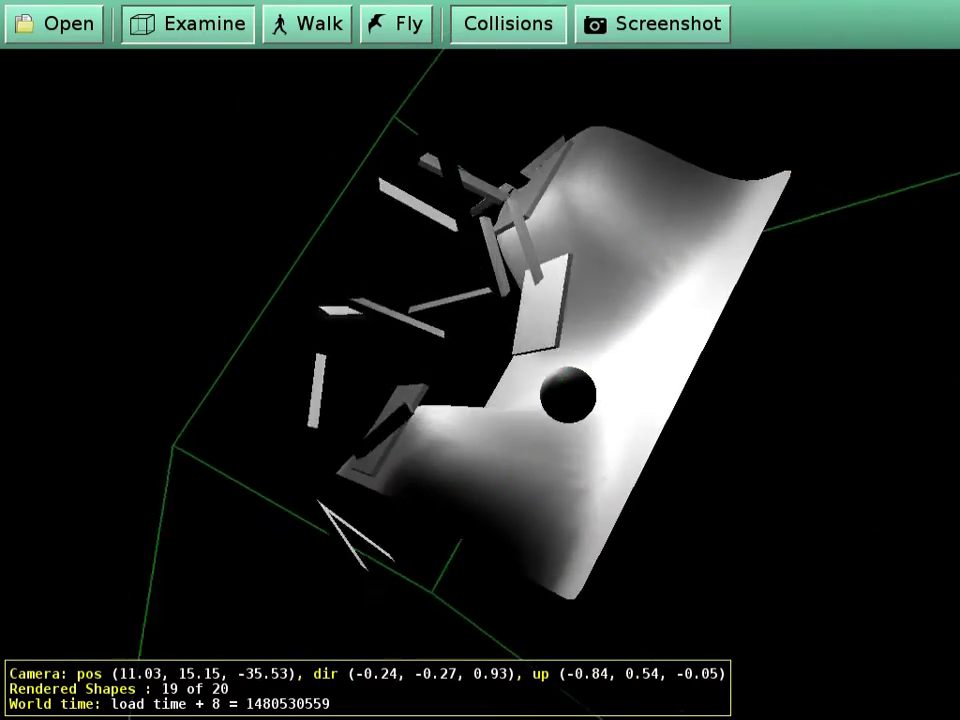
Zoom and pan across the collapsing bridge animation in view3dscene.
scroll(480, 380, "up", 3)
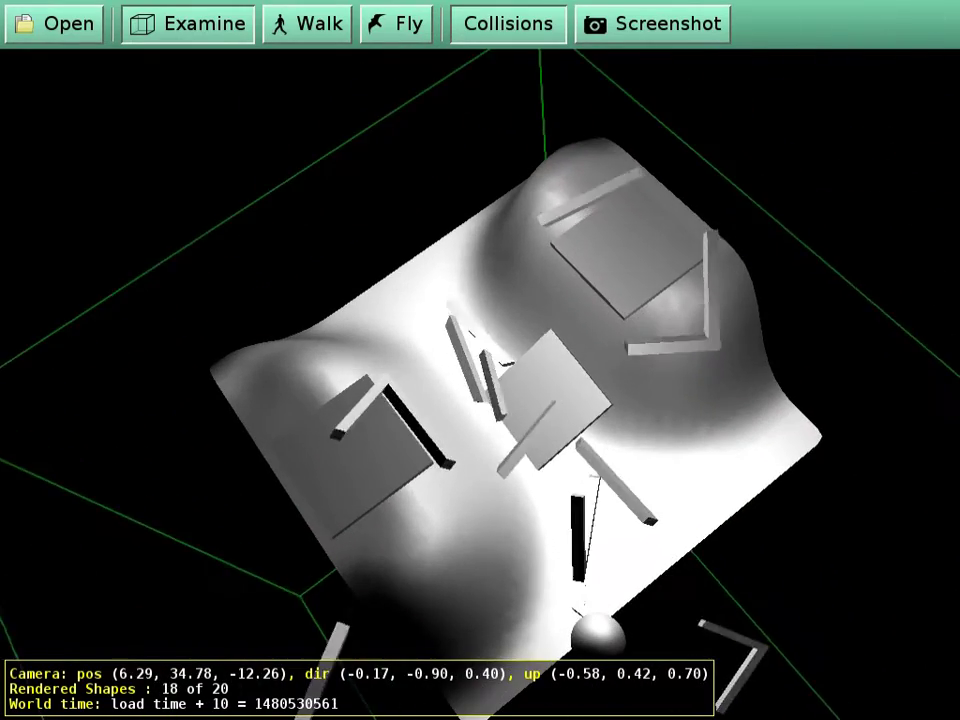
middle_click_drag(580, 612, 325, 570)
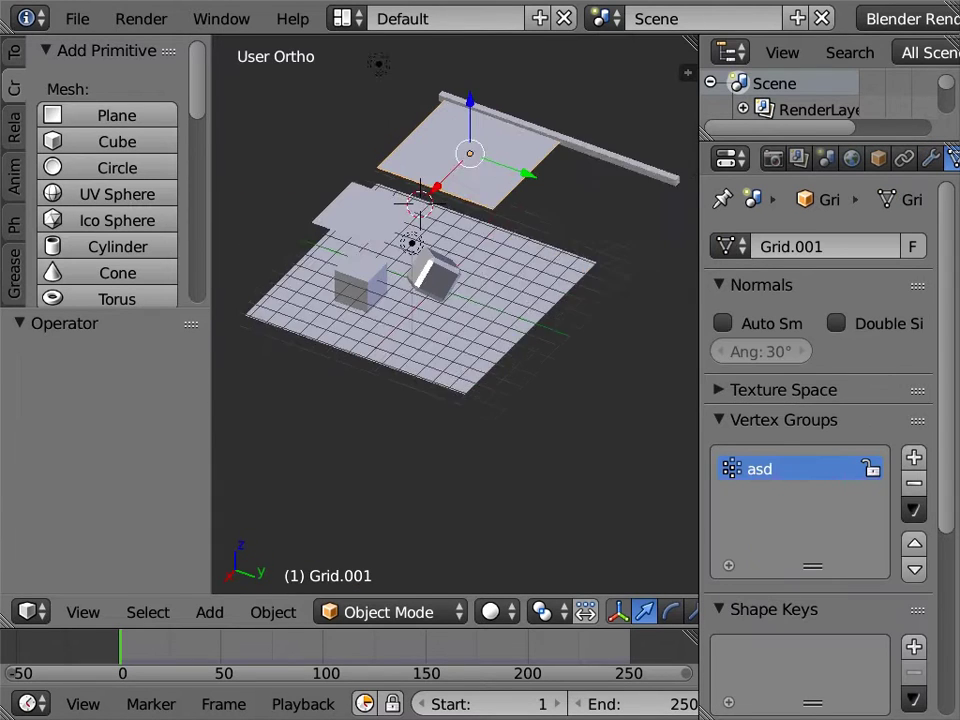
Hide the long bar in the cloth test scene.
middle_click_drag(455, 300, 393, 347, "shift")
right_click(560, 195)
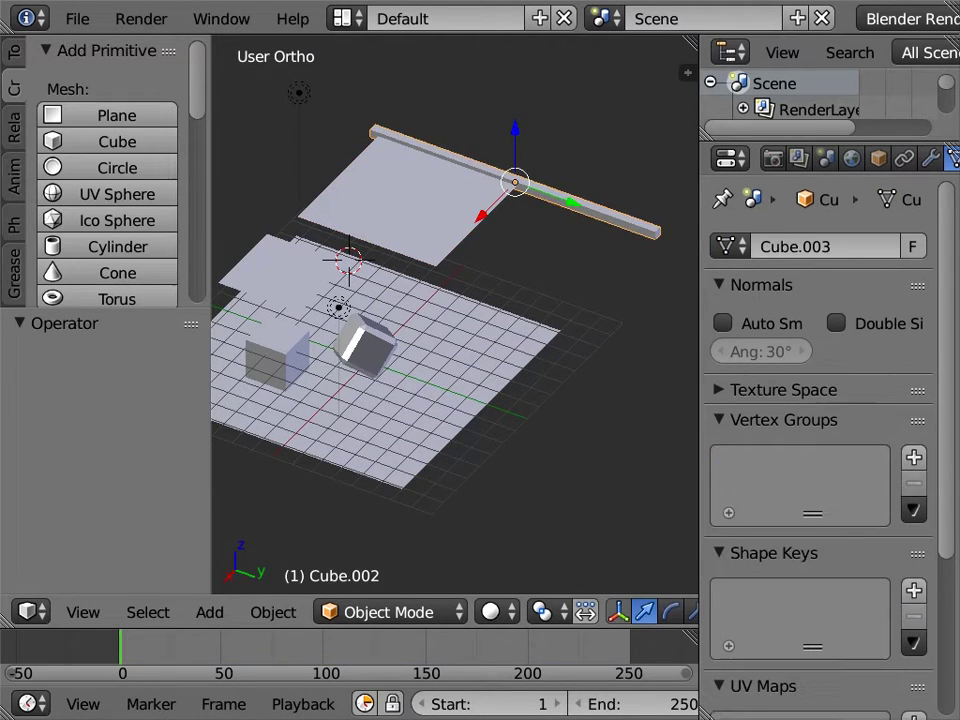
key("h")
Check the upper plane's cloth pinning to the 'asd' vertex group and its weights.
right_click(450, 195)
left_click(846, 158)
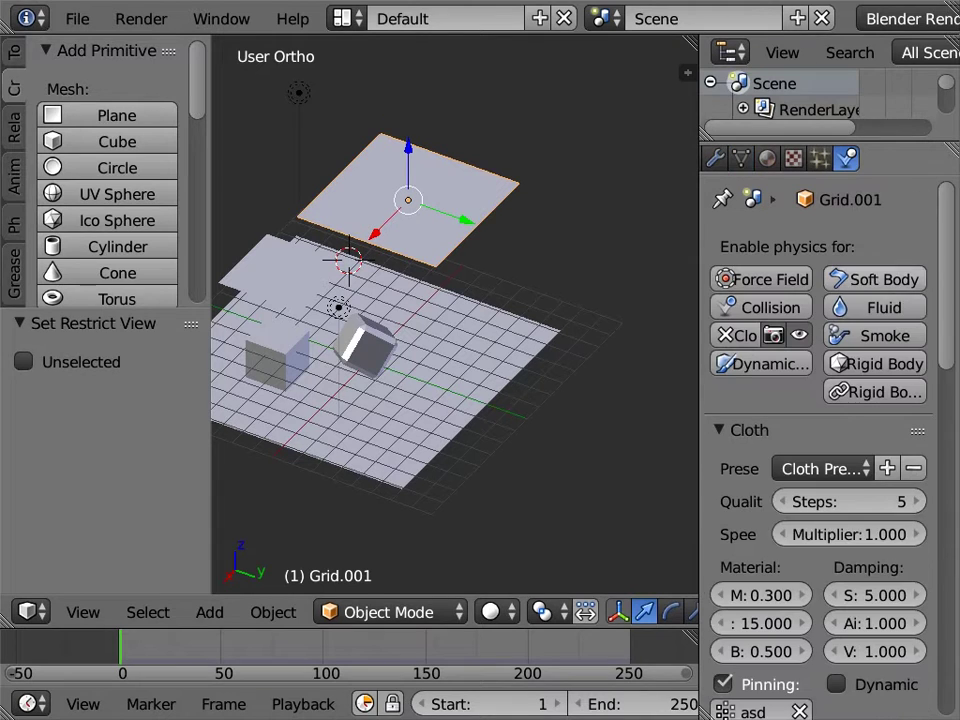
scroll(760, 560, "down", 3)
left_click(752, 599)
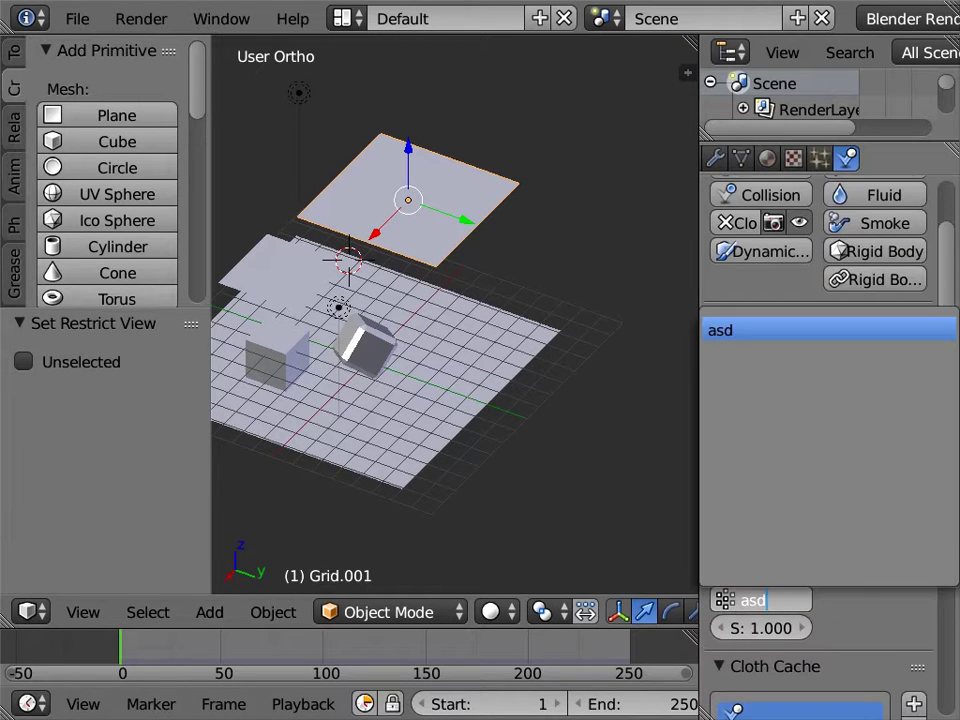
key("ctrl+Tab")
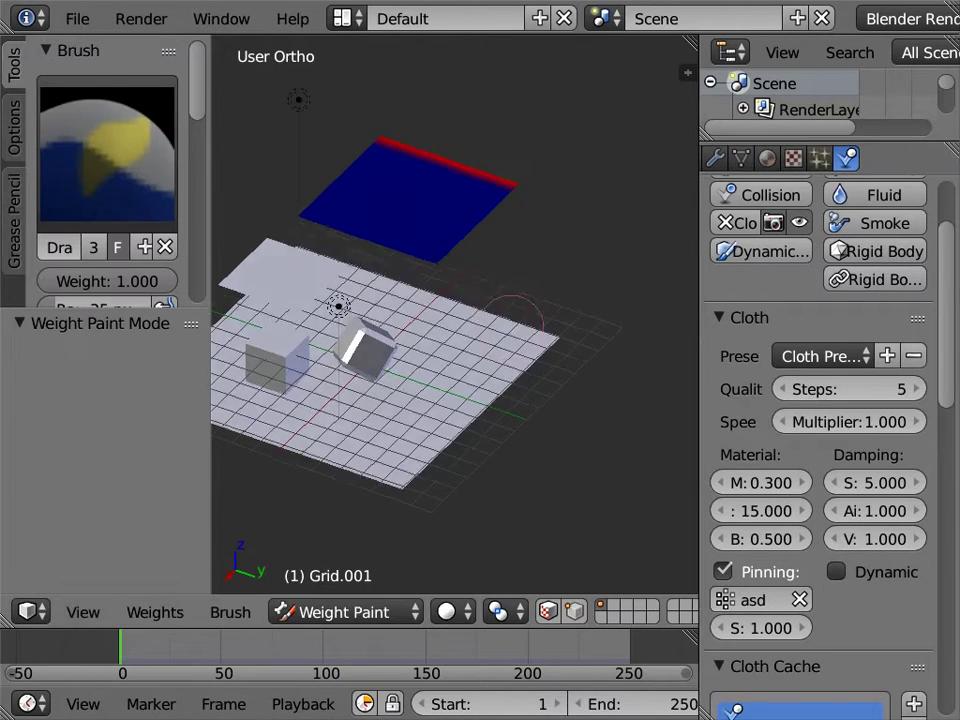
middle_click_drag(499, 242, 536, 270)
key("ctrl+Tab")
middle_click_drag(400, 400, 520, 312, "shift")
Inspect collision on the lower plane, both cubes, the ground plane and the Empty.
right_click(393, 215)
scroll(393, 215, "up", 2)
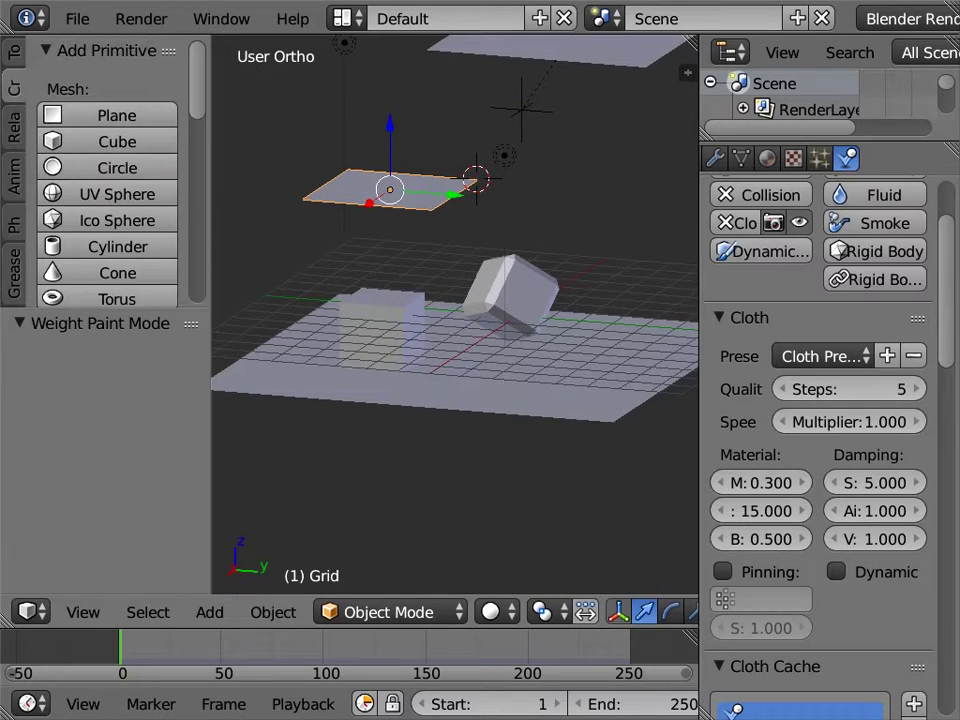
right_click(382, 330)
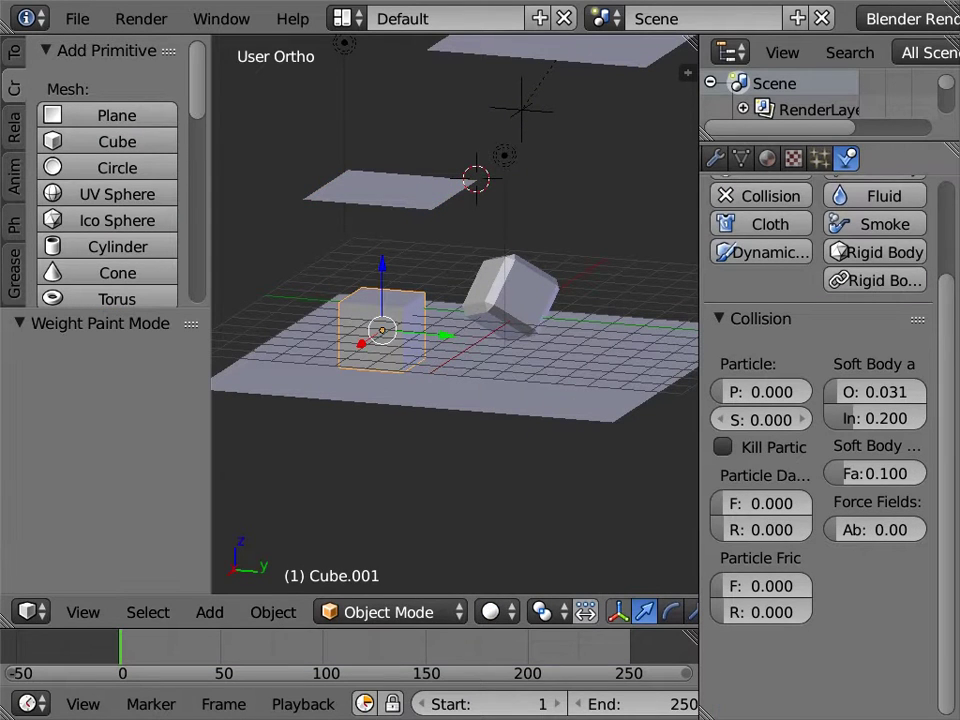
right_click(510, 297)
right_click(560, 390)
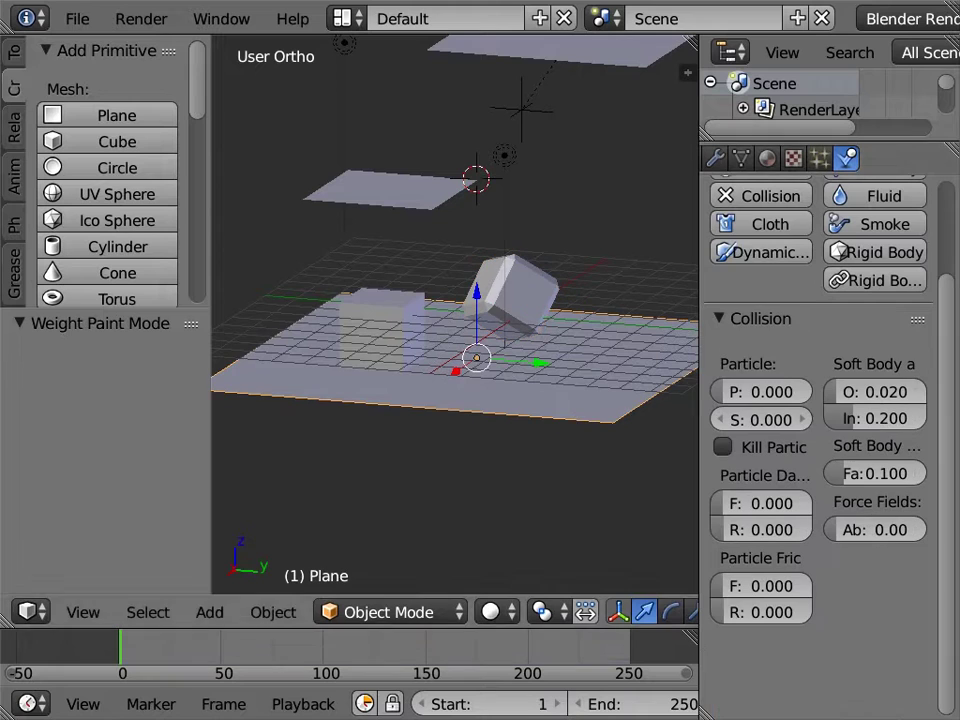
scroll(514, 101, "down", 2)
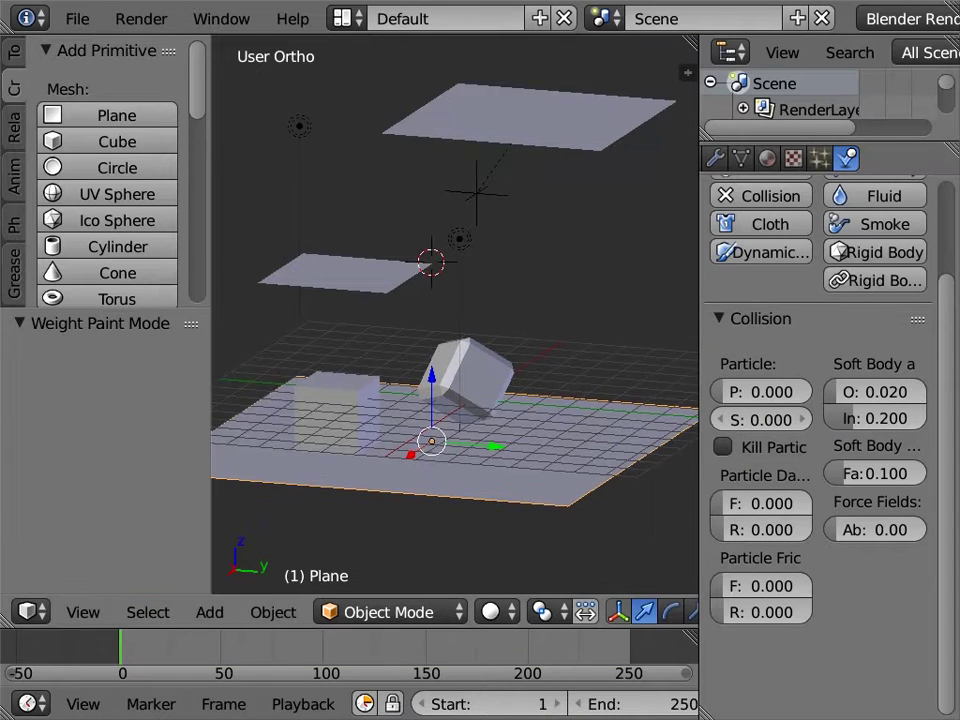
scroll(456, 182, "down", 2)
right_click(467, 244)
left_click(322, 650)
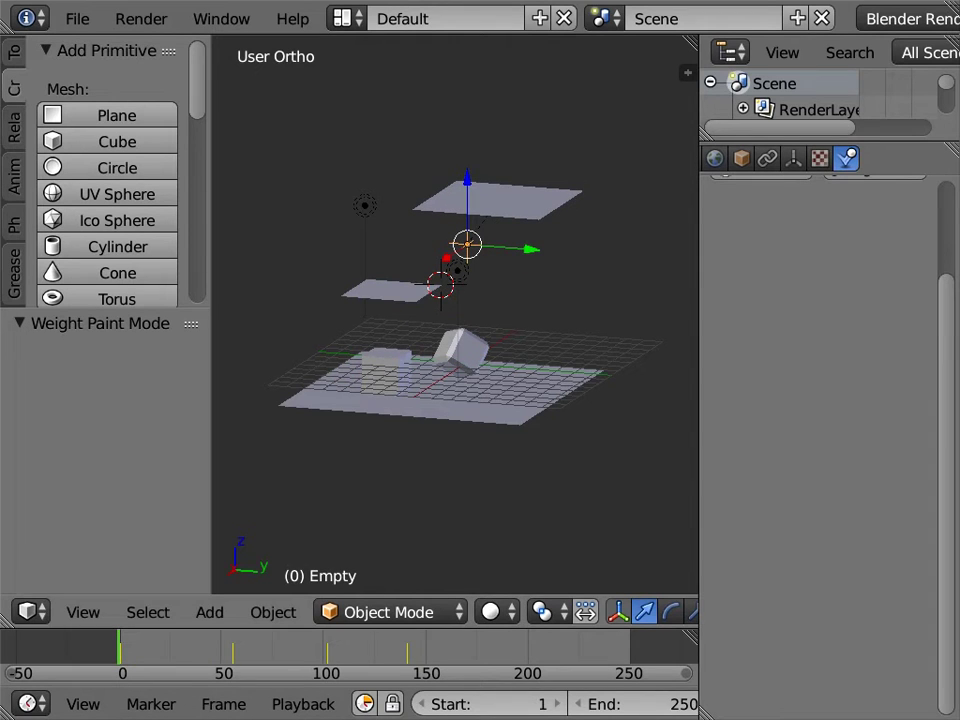
Unhide the bar with Alt+H and orbit higher to watch the falling cloth.
scroll(455, 380, "up", 2)
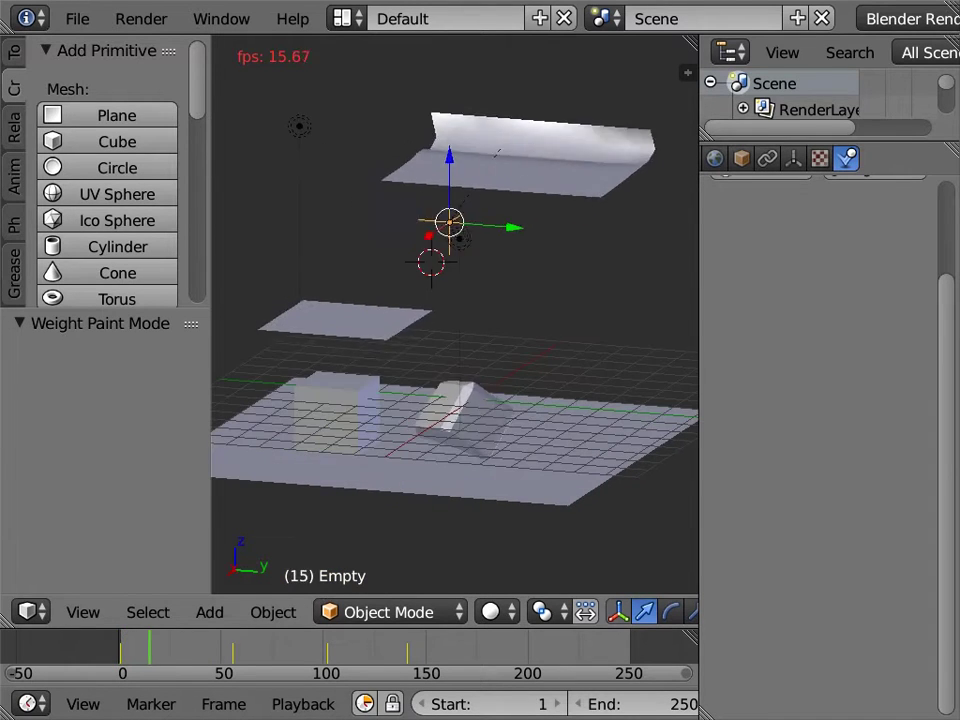
scroll(455, 380, "up", 1)
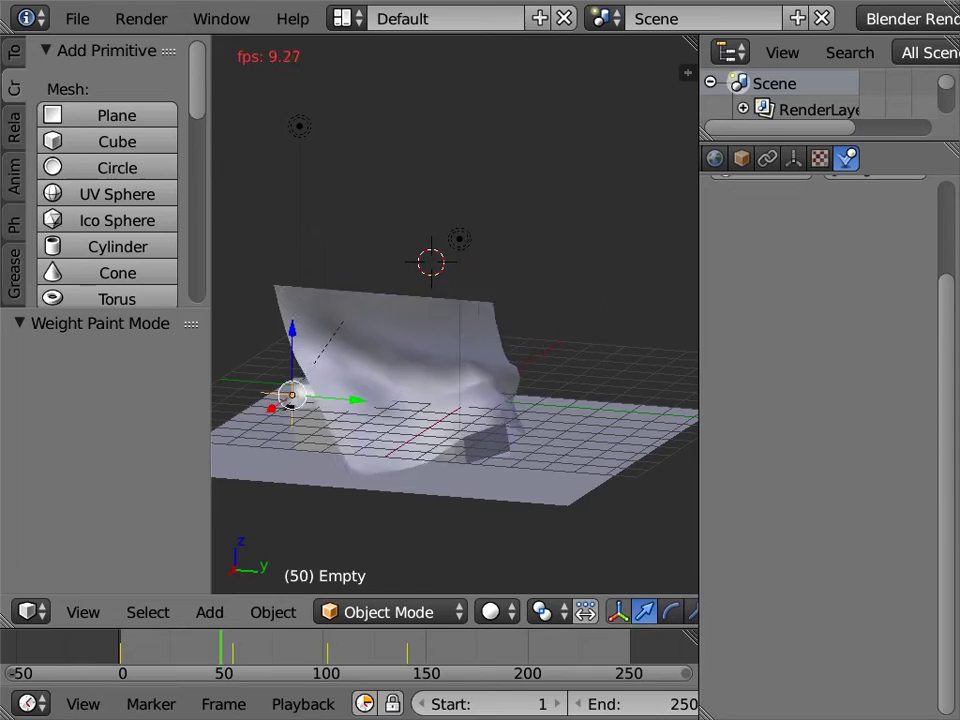
key("alt+h")
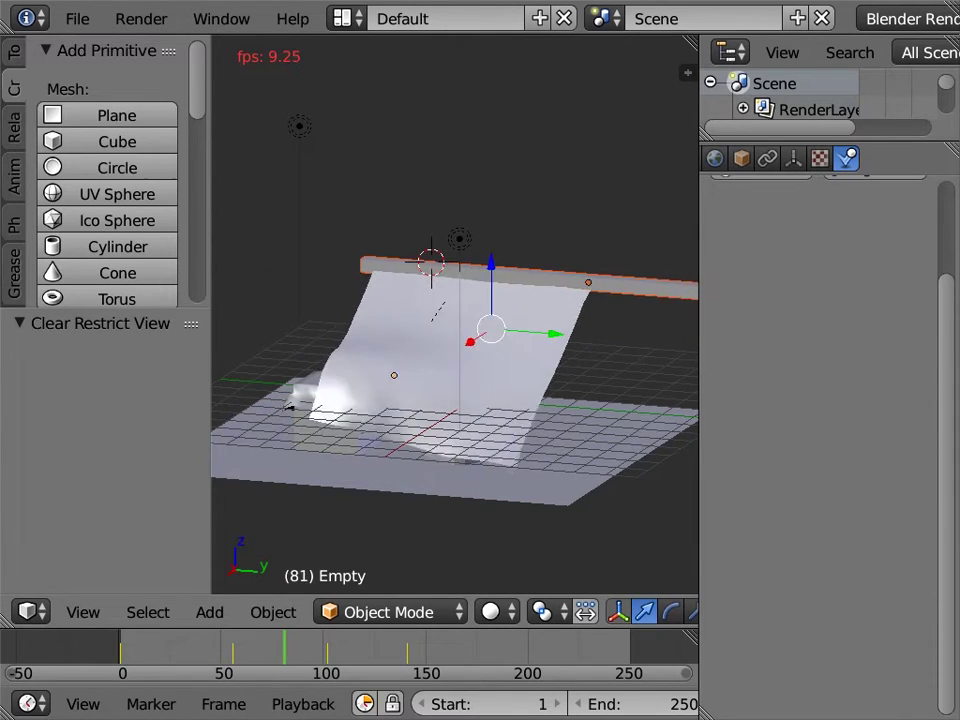
mouse_move(291, 400)
middle_mouse_down()
mouse_move(375, 446)
mouse_move(480, 455)
mouse_move(400, 440)
mouse_move(380, 420)
mouse_move(365, 370)
middle_mouse_up()
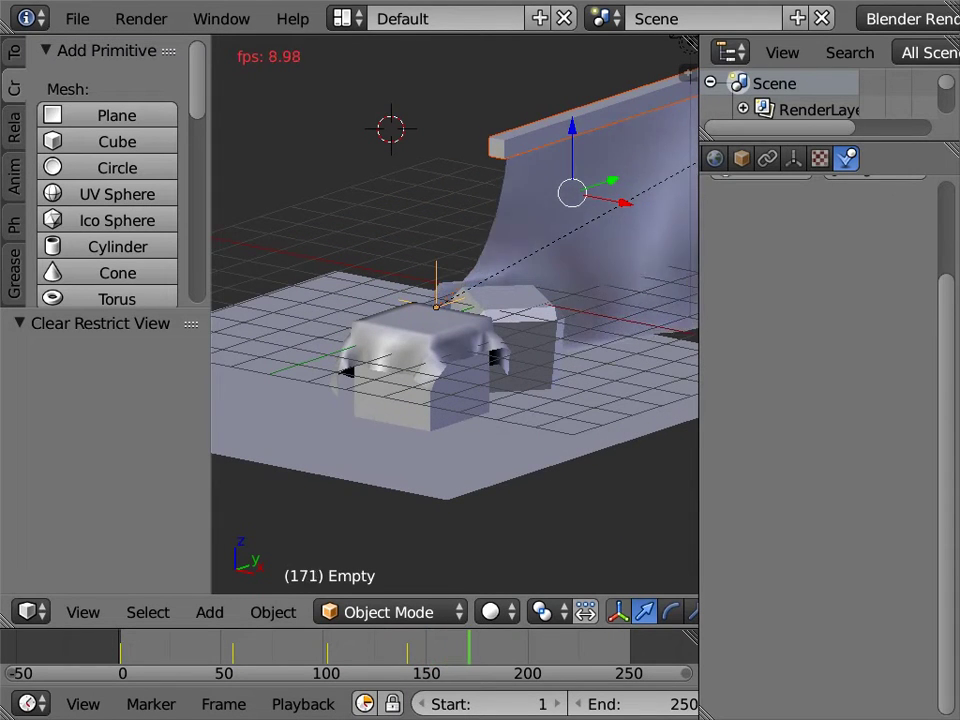
Export the cloth scene as Castle Animation Frames.
key("ctrl+o")
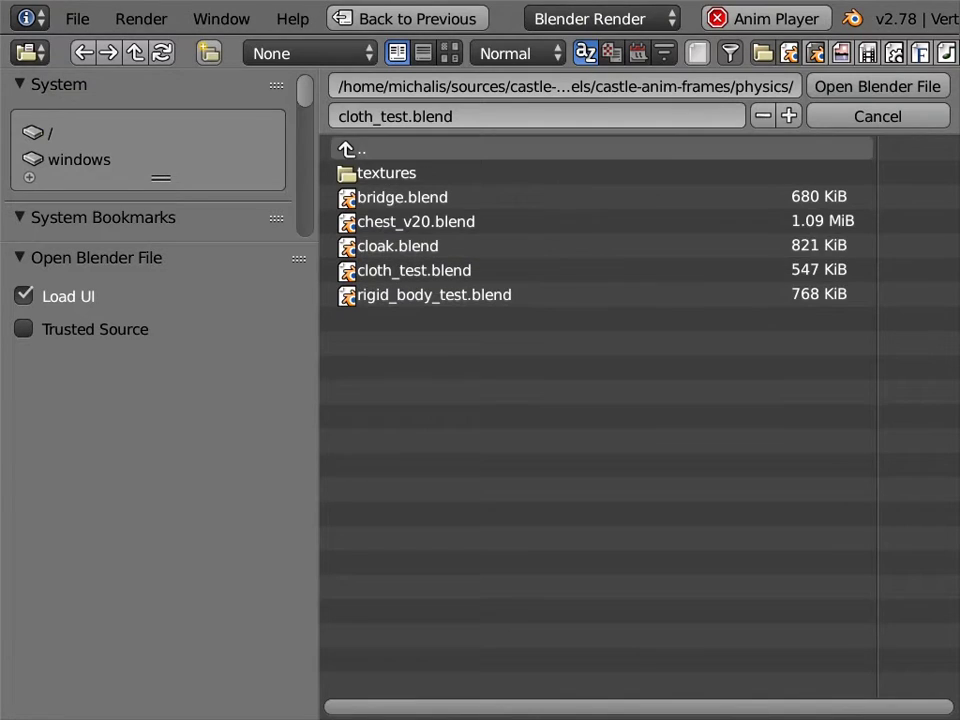
key("Escape")
left_click(77, 18)
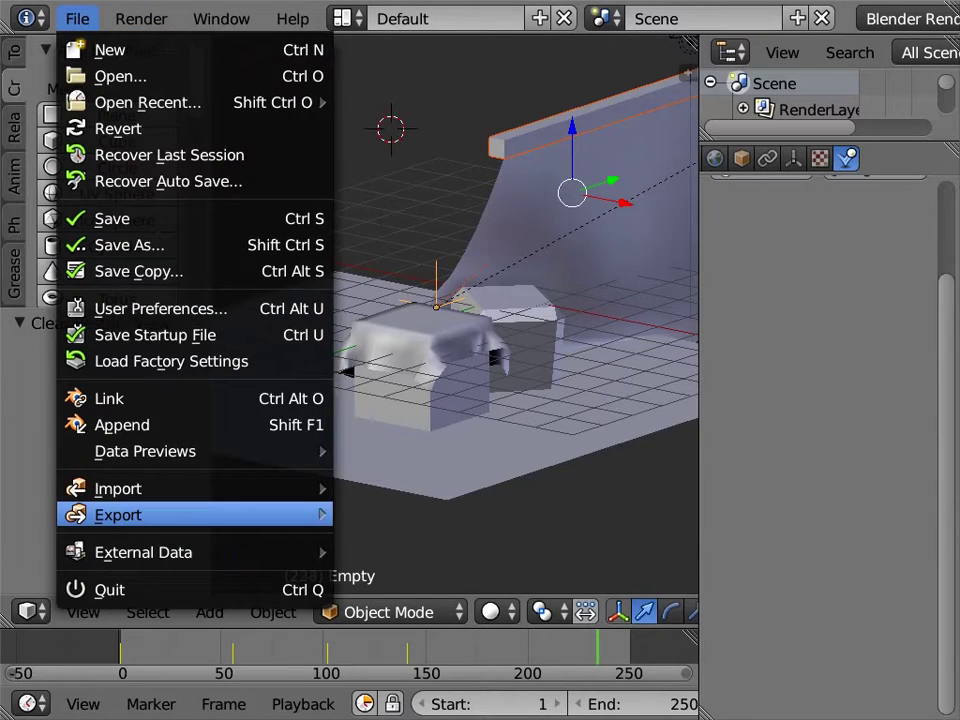
left_click(536, 514)
key("Escape")
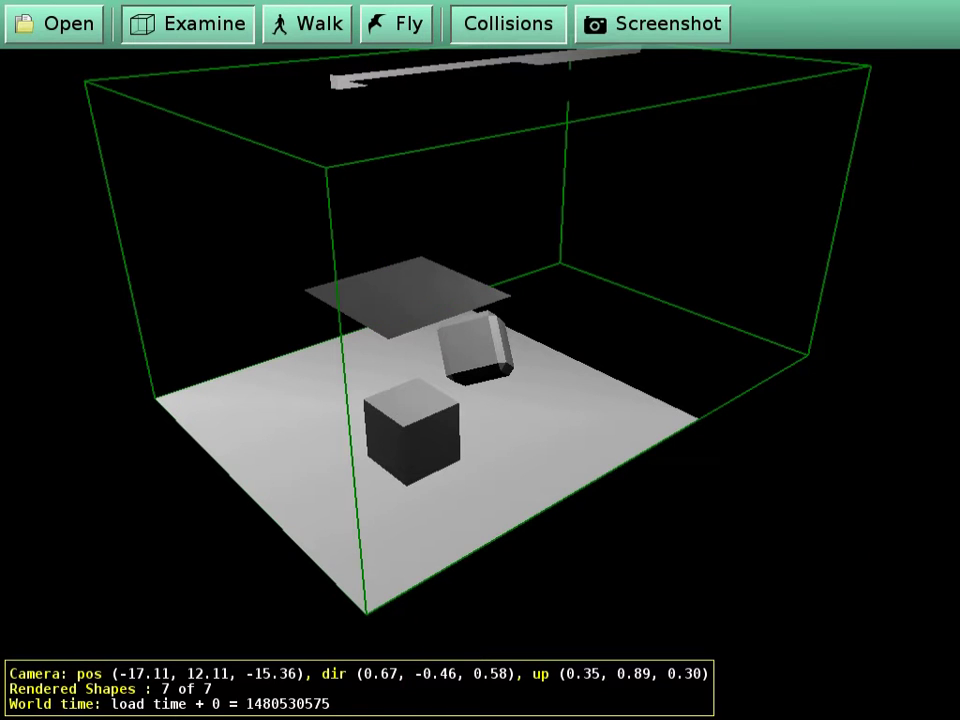
Raise the view3dscene camera to view the cloth-and-cubes animation.
key("ctrl+Up")
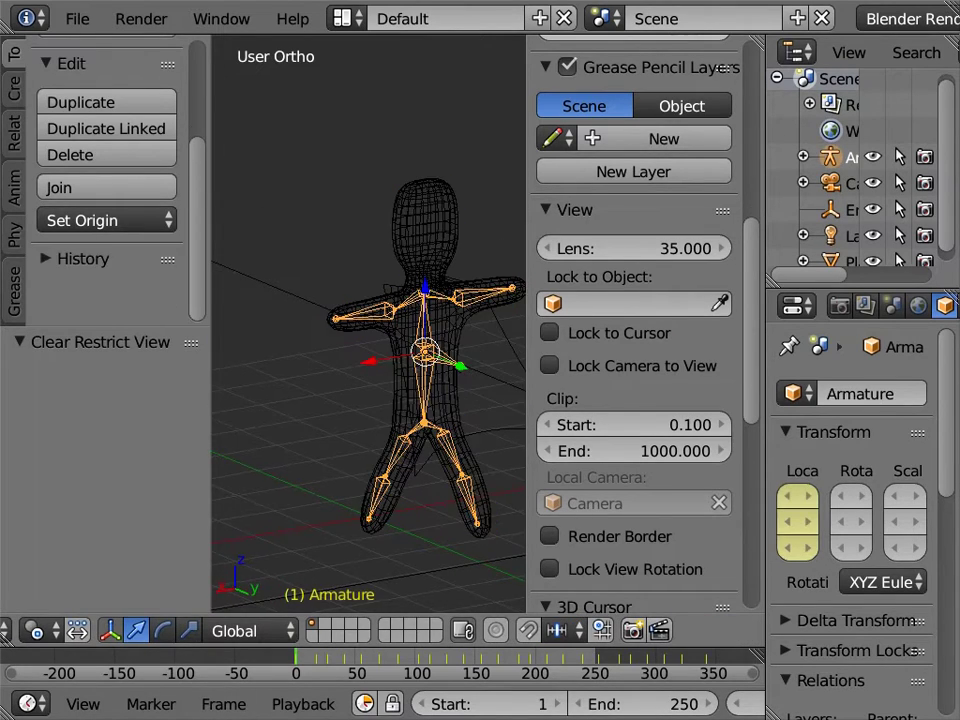
Try rotating the character's left arm bone in Pose Mode, then cancel.
key("ctrl+Tab")
right_click(360, 306)
key("r")
key("Escape")
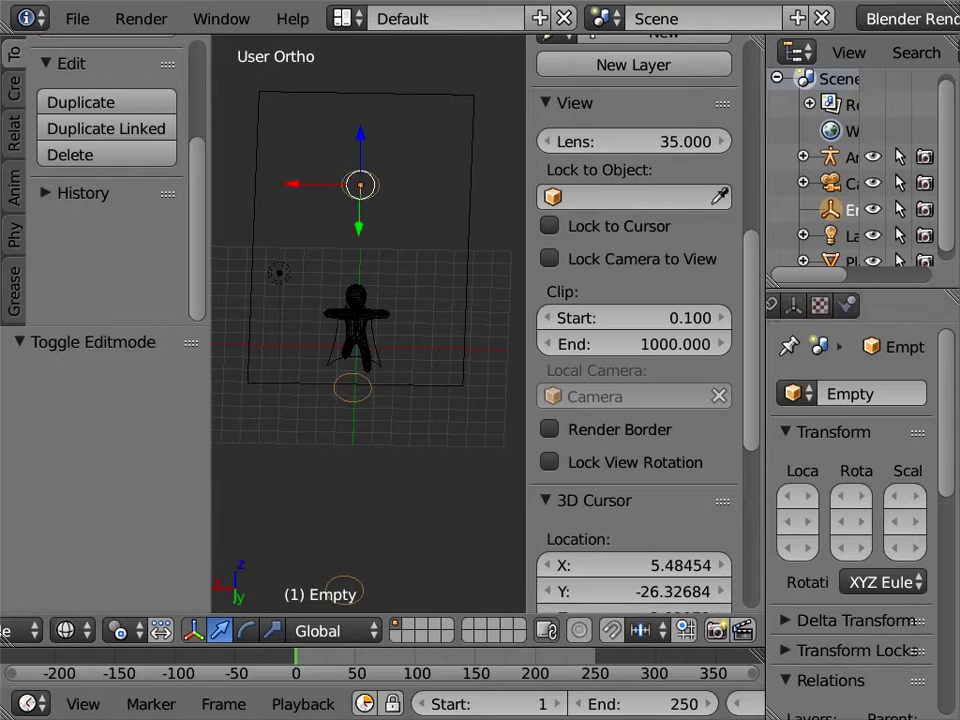
Show the Empty's Wind force field in a widened Properties editor.
left_click(846, 305)
left_click_drag(765, 400, 627, 400)
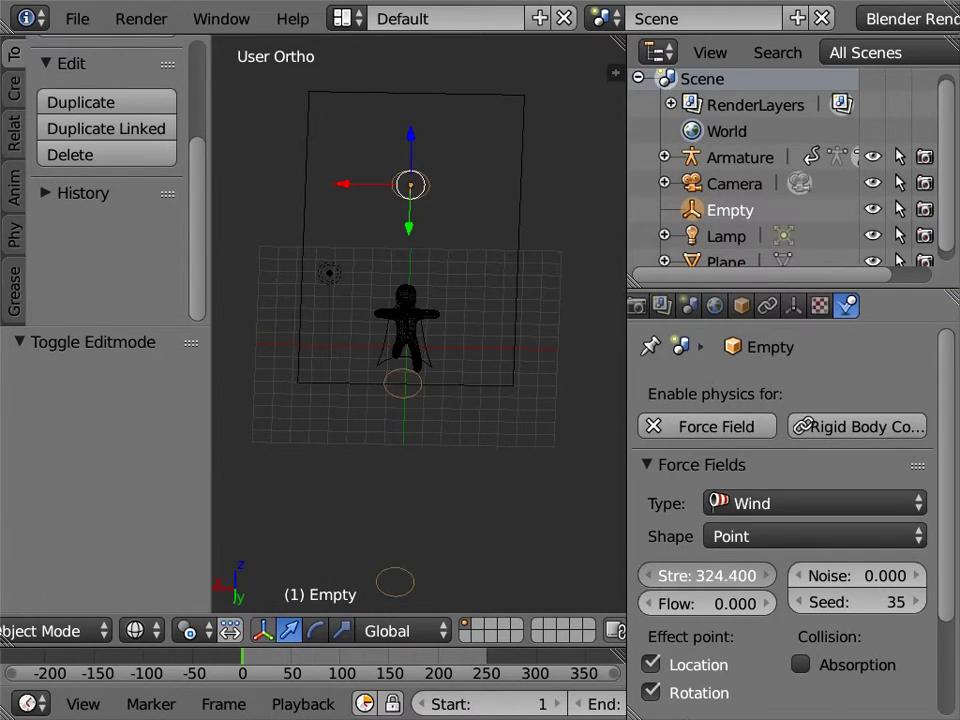
middle_click_drag(395, 586, 525, 582)
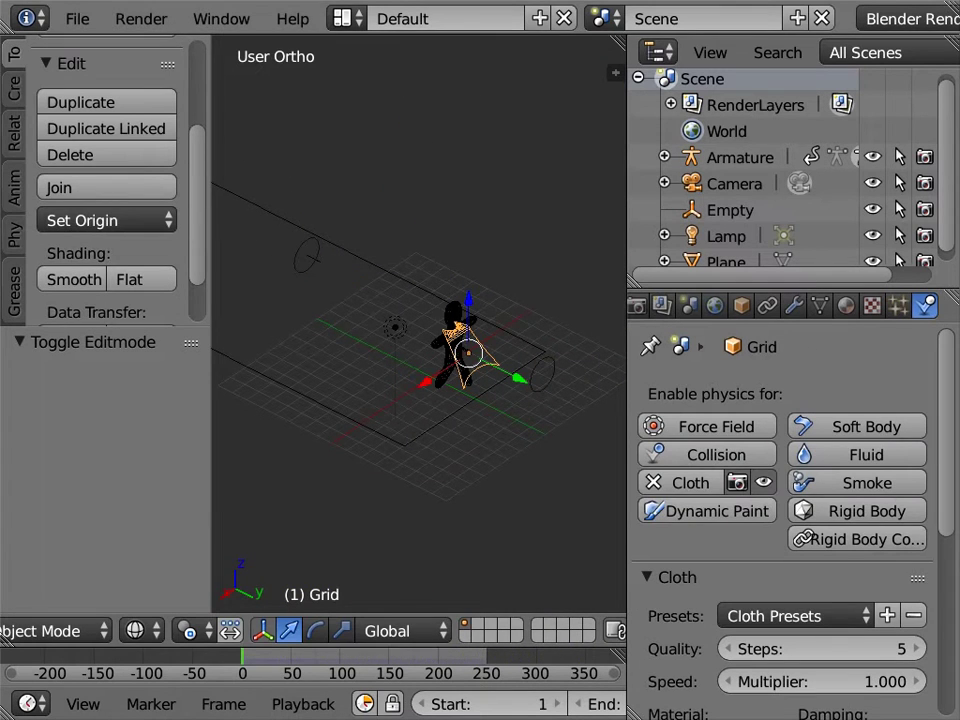
Switch to the UV Editing layout and show the framed cloak textured in orthographic view.
left_click(400, 18)
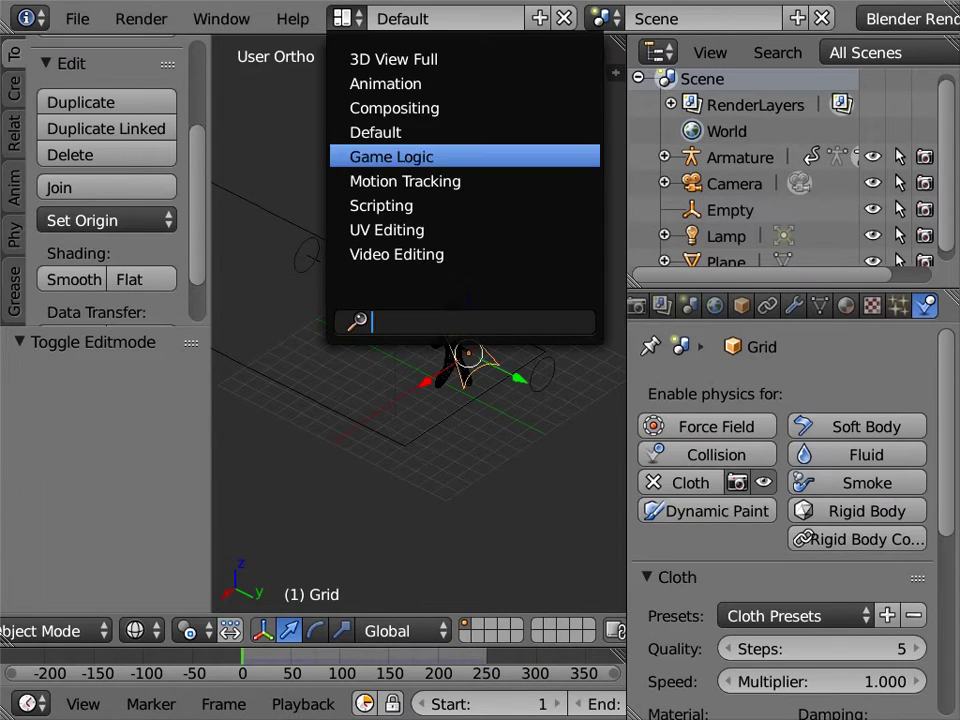
left_click(390, 231)
key("t")
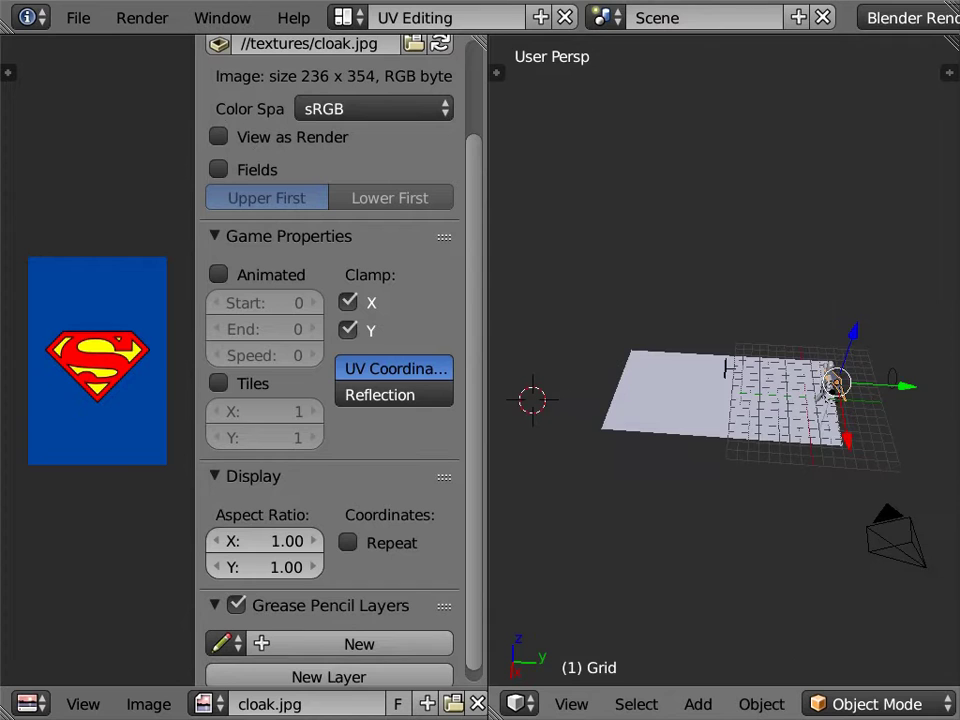
key("KP_7")
scroll(724, 360, "up", 3)
key("KP_Decimal")
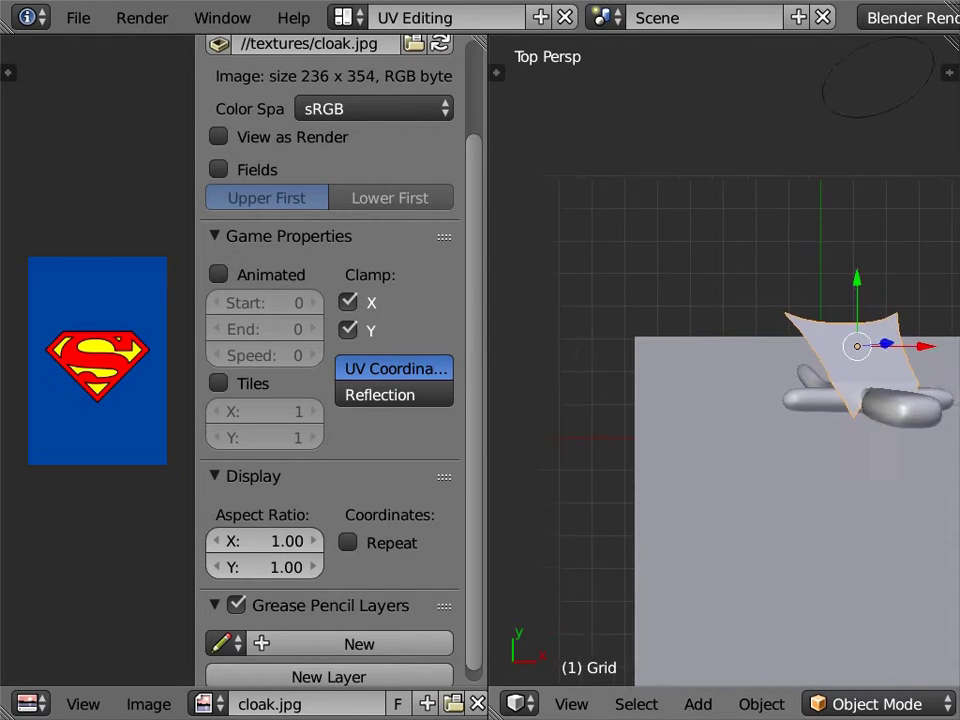
key("KP_5")
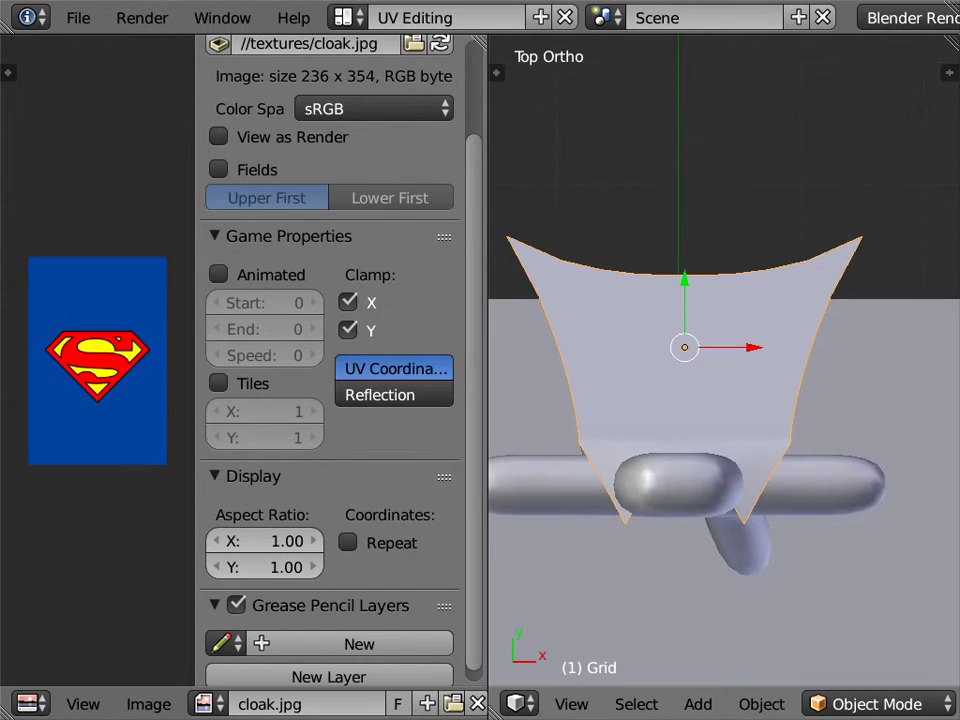
key("alt+z")
middle_click_drag(720, 400, 630, 460)
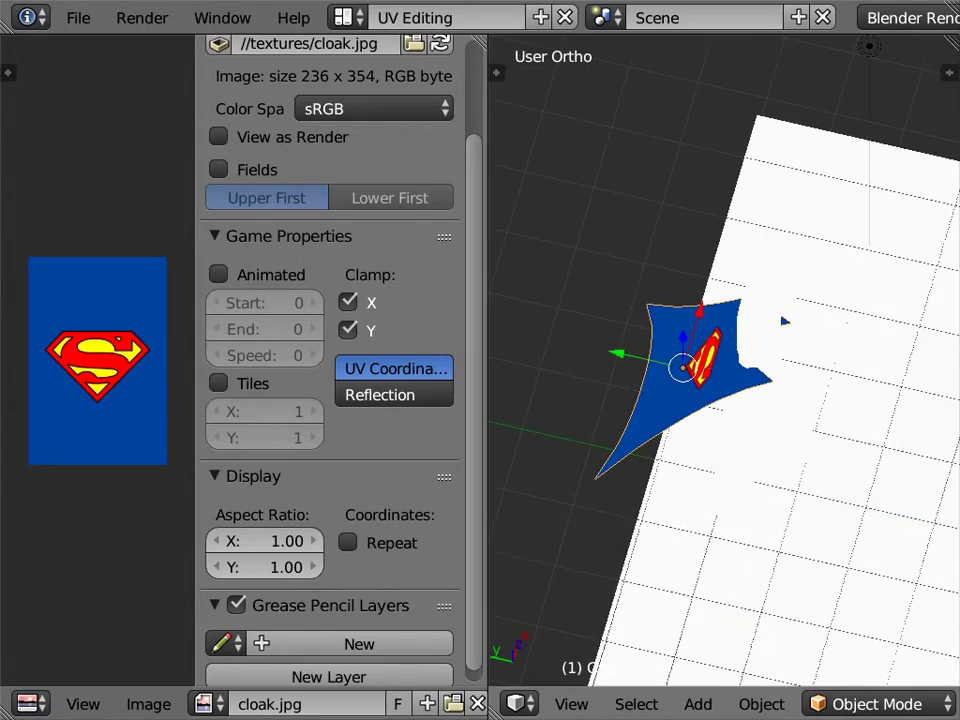
Untick Shadeless so the scene is lit, and face the character from the front.
key("n")
left_click(741, 561)
key("n")
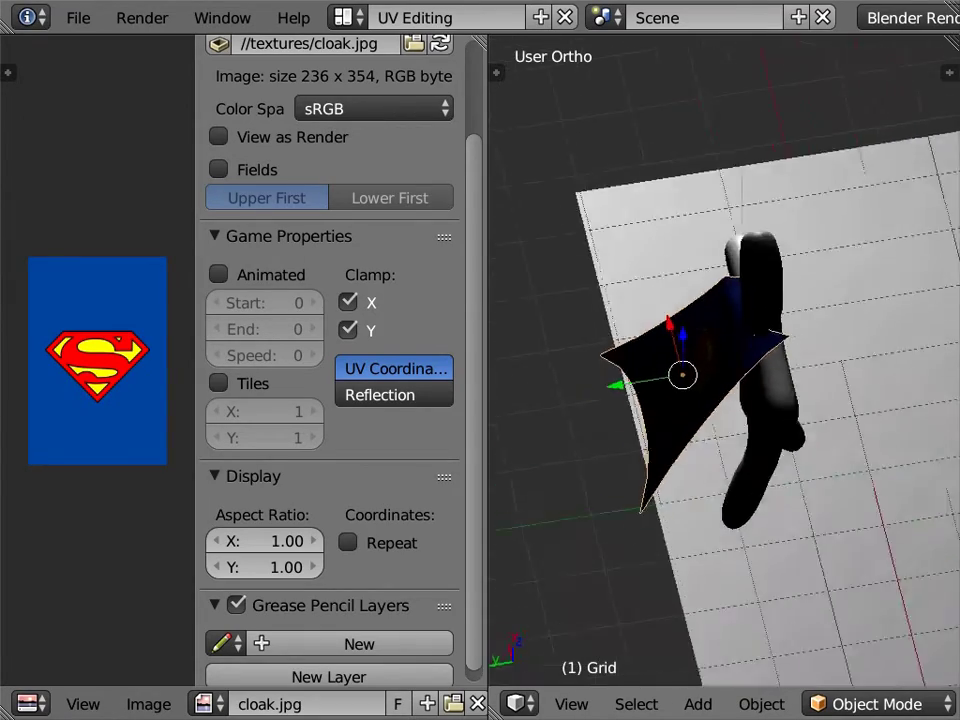
middle_click_drag(720, 300, 720, 420)
scroll(724, 380, "up", 4)
Enter Edit Mode to see the cloak's UV map over cloak.jpg.
key("Tab")
scroll(100, 360, "down", 2)
key("n")
Return to the Default layout and orbit around the textured caped character.
left_click(345, 17)
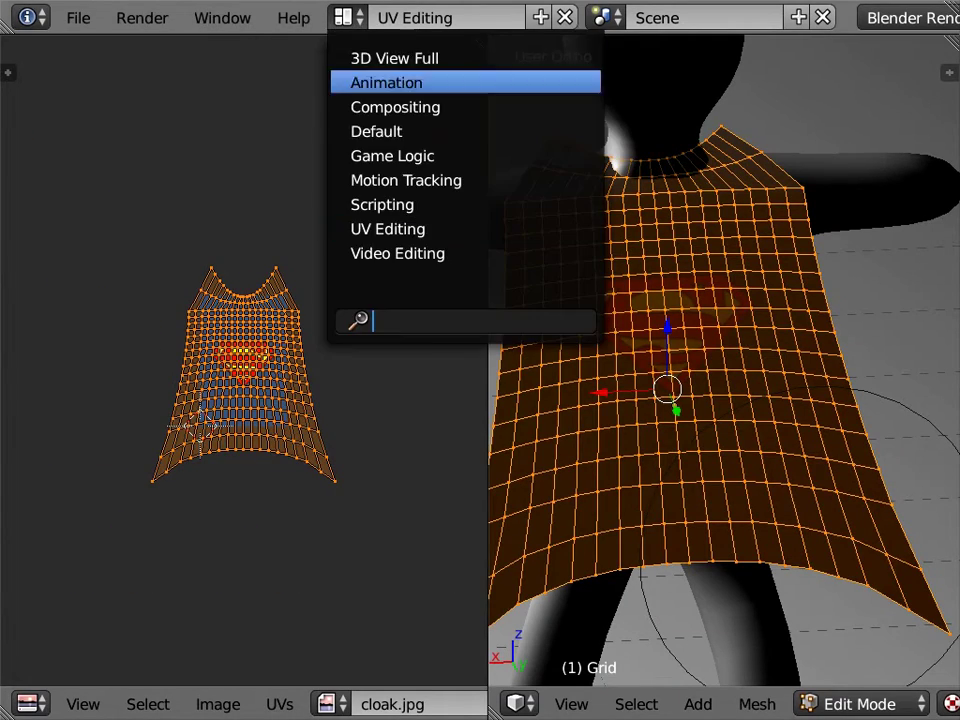
left_click(385, 133)
middle_click_drag(400, 350, 450, 300)
scroll(420, 350, "up", 3)
Return the cloak to Object Mode and orbit around the character during cloth playback.
key("Tab")
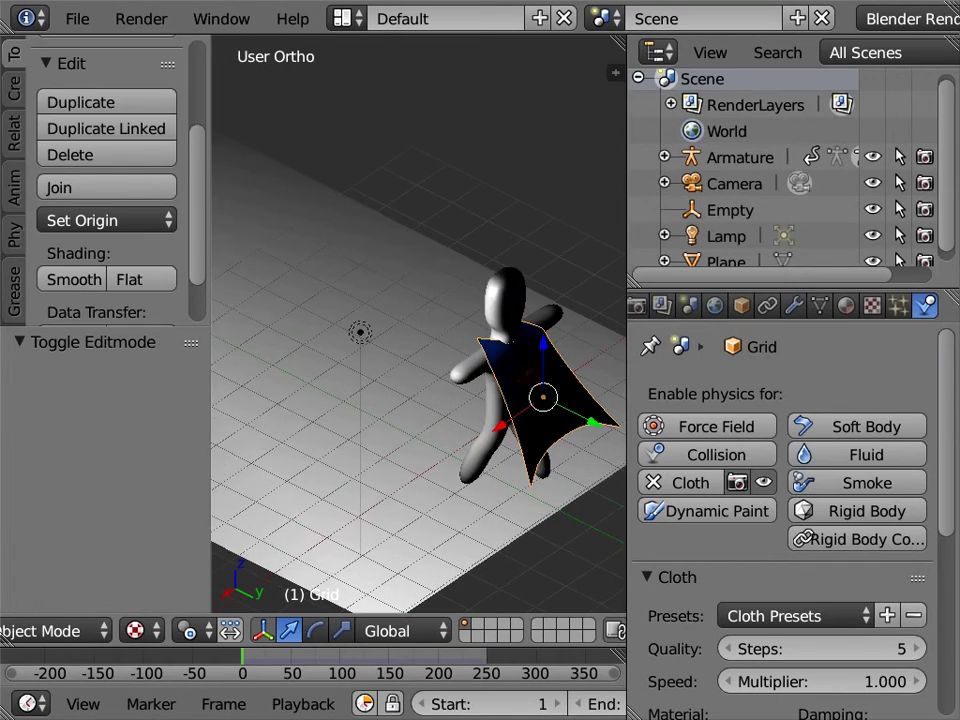
scroll(420, 330, "down", 2)
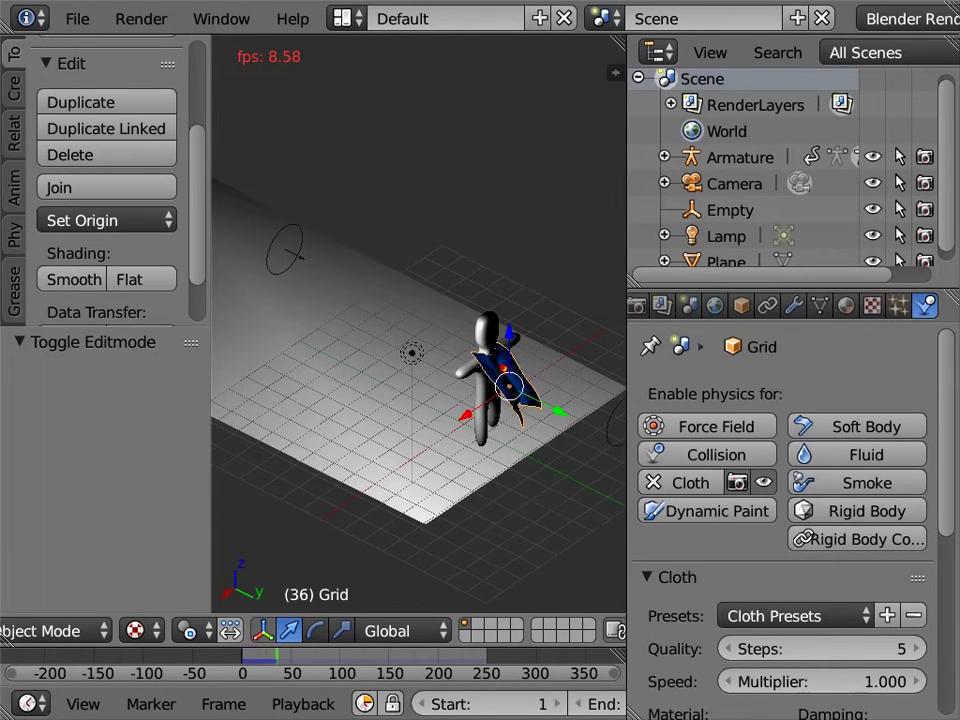
middle_click_drag(420, 400, 430, 340)
mouse_move(420, 400)
middle_mouse_down()
mouse_move(430, 340)
mouse_move(440, 380)
middle_mouse_up()
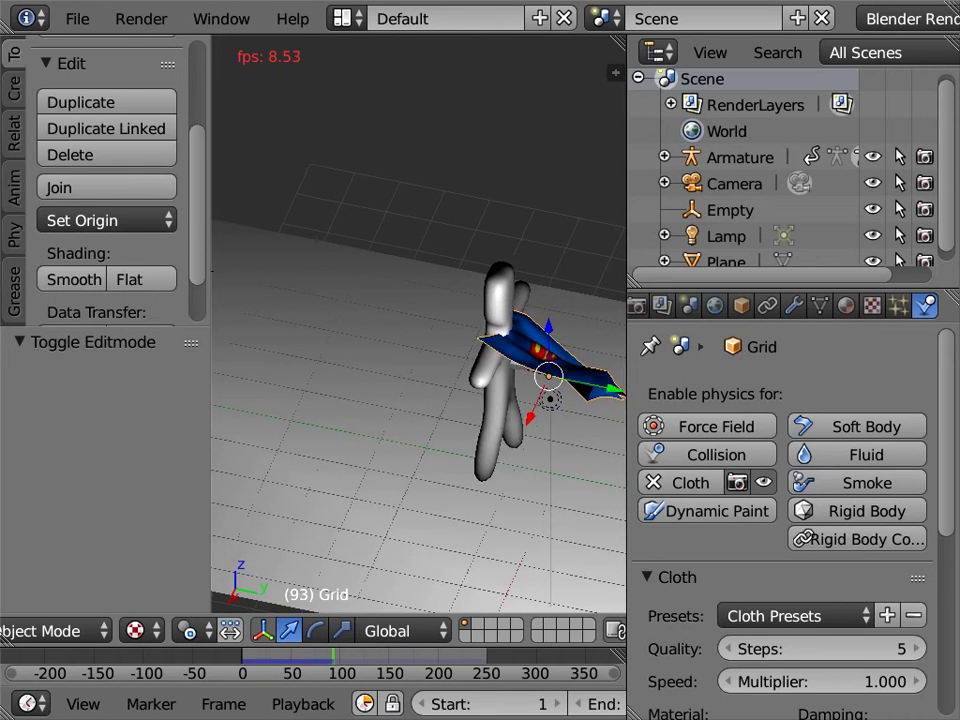